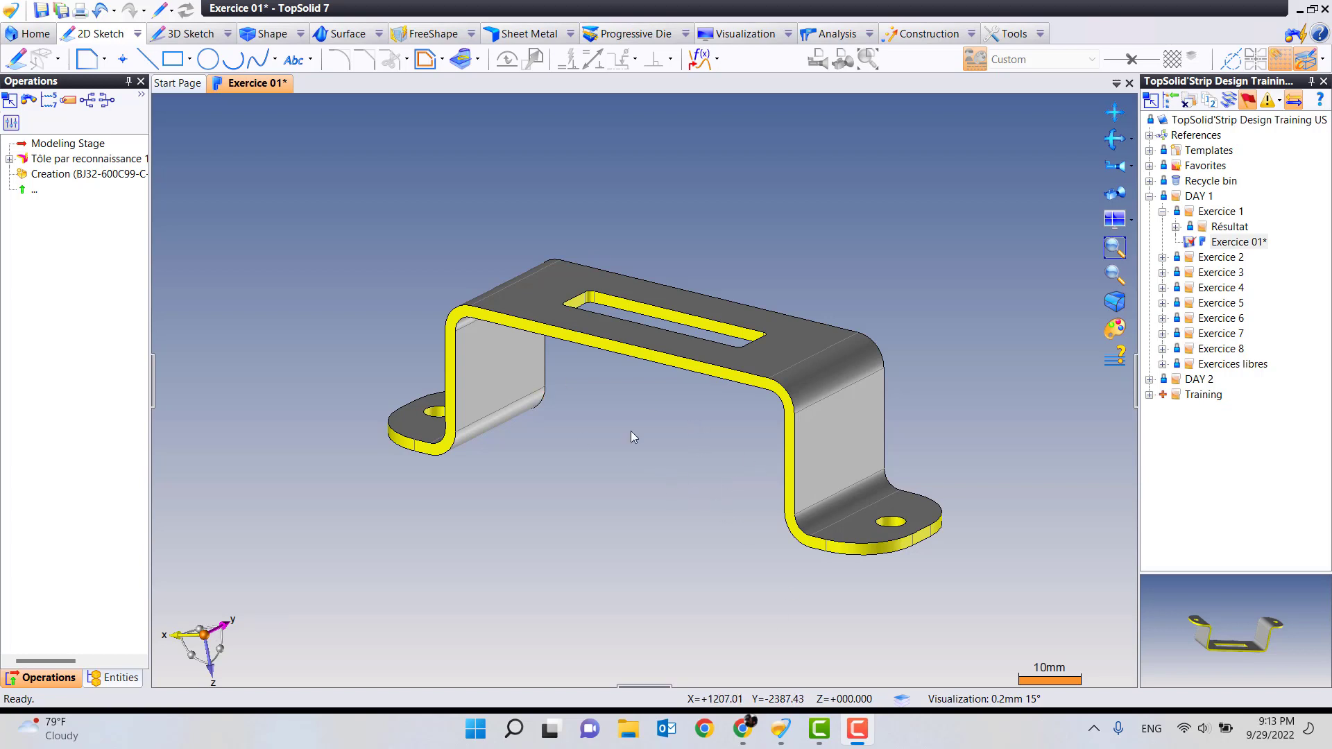
# - View the bracket from the front, orbit back to perspective 3D, and bring up quick actions
pyautogui.moveTo(630, 431); pyautogui.dragTo(667, 441, button='middle')
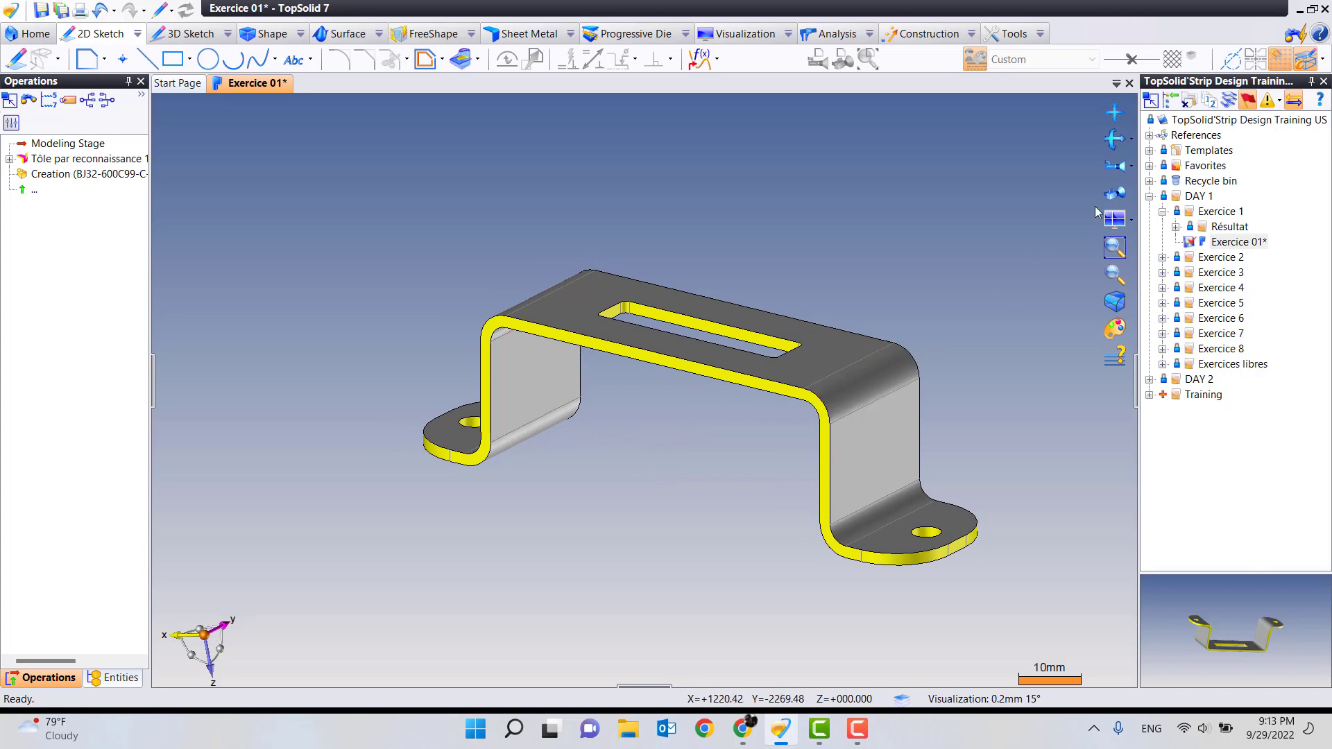
pyautogui.click(1131, 166)
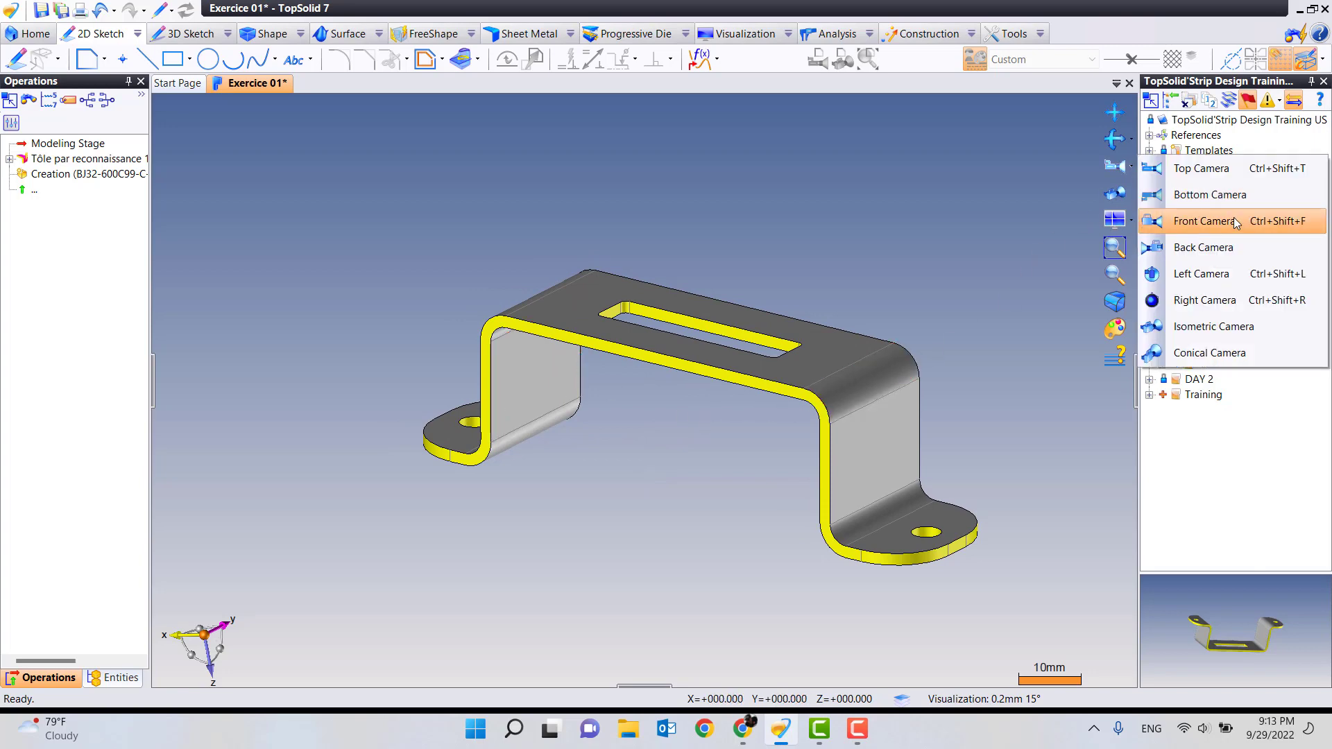
pyautogui.click(1205, 222)
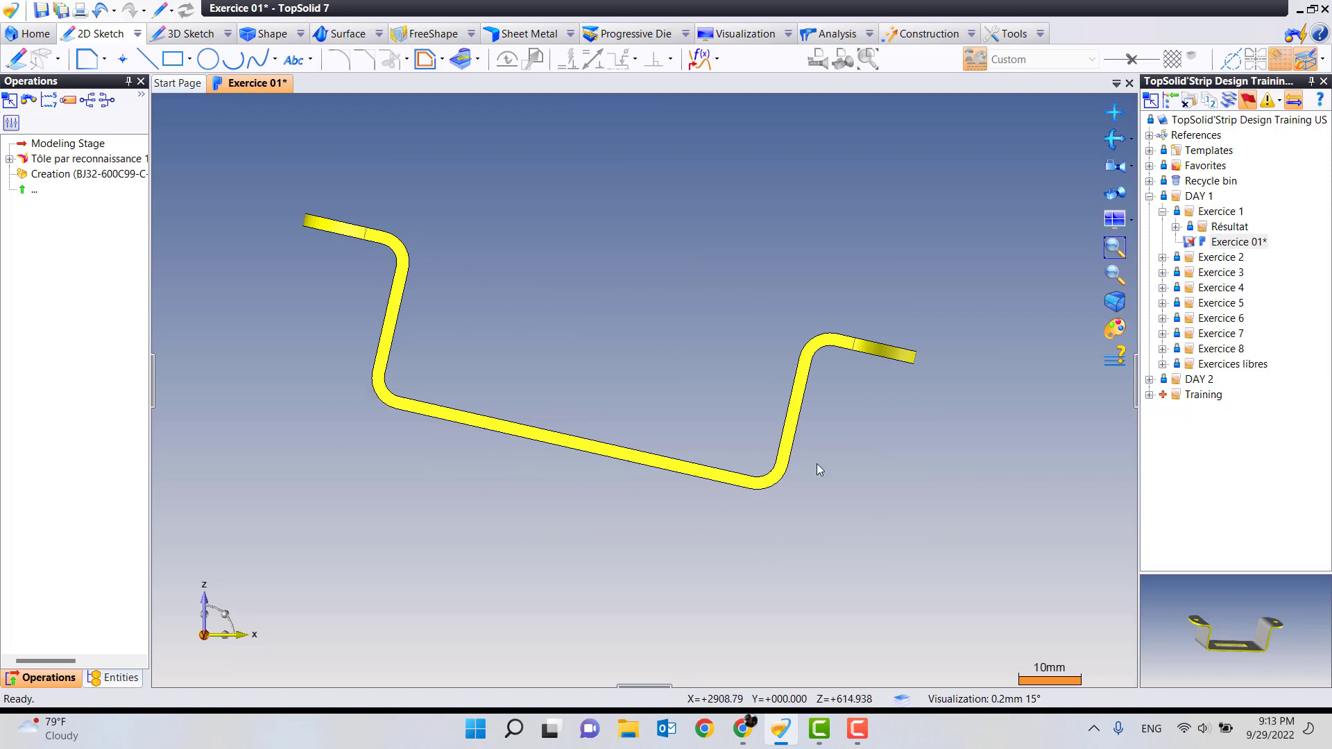
pyautogui.moveTo(597, 485); pyautogui.dragTo(627, 523, button='middle')
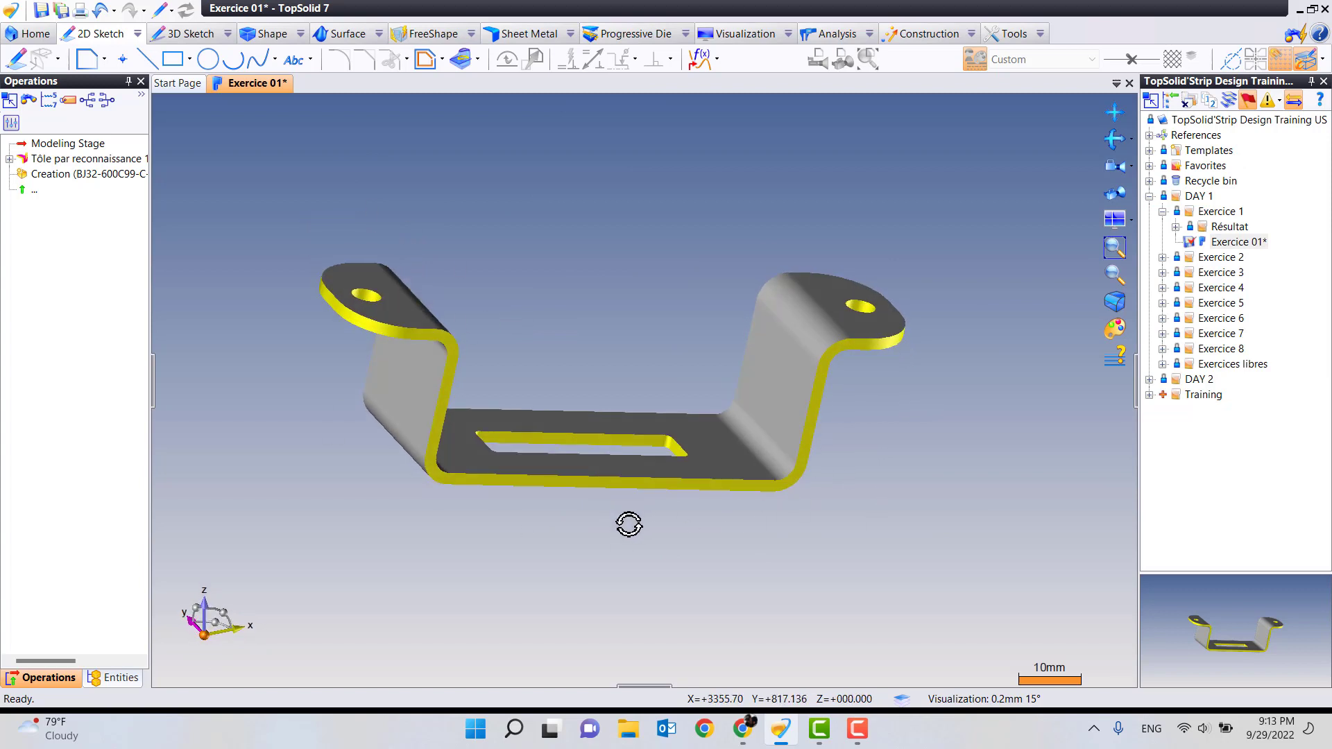
pyautogui.click(1111, 202)
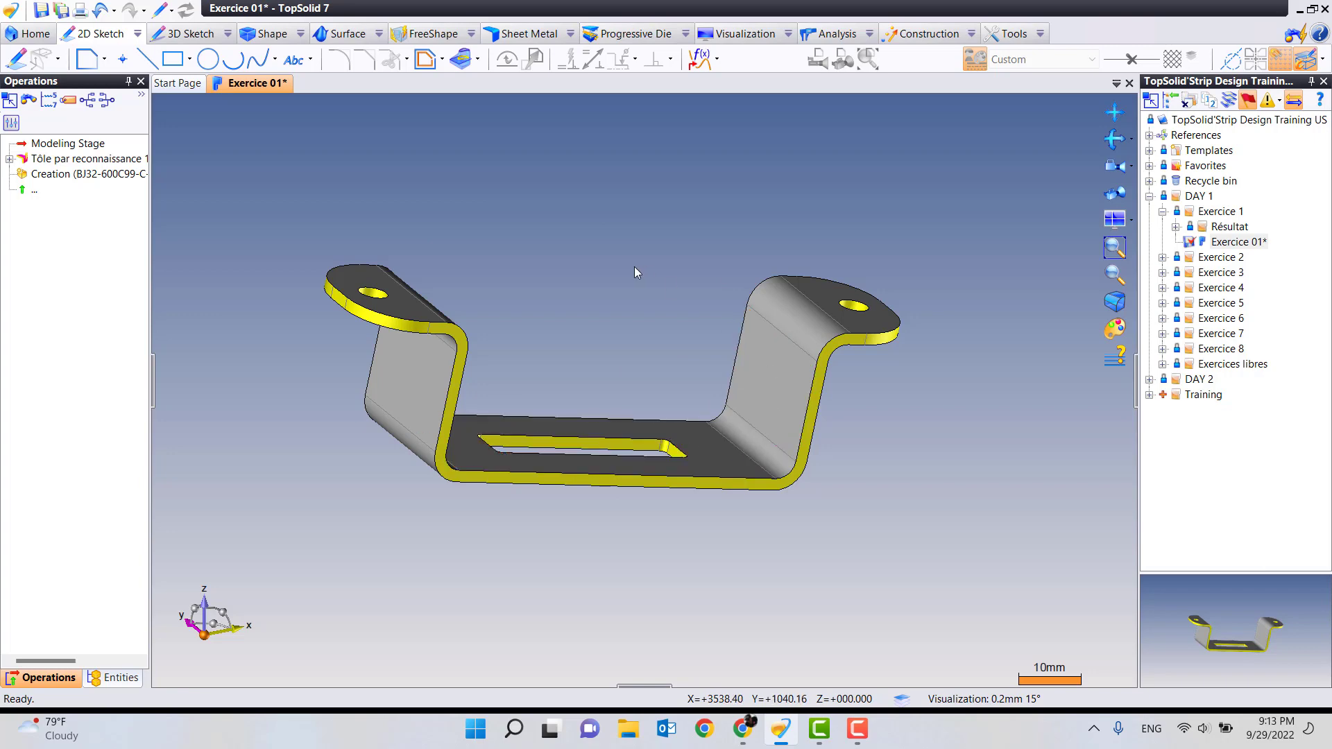
pyautogui.moveTo(636, 272); pyautogui.dragTo(654, 271, button='right')
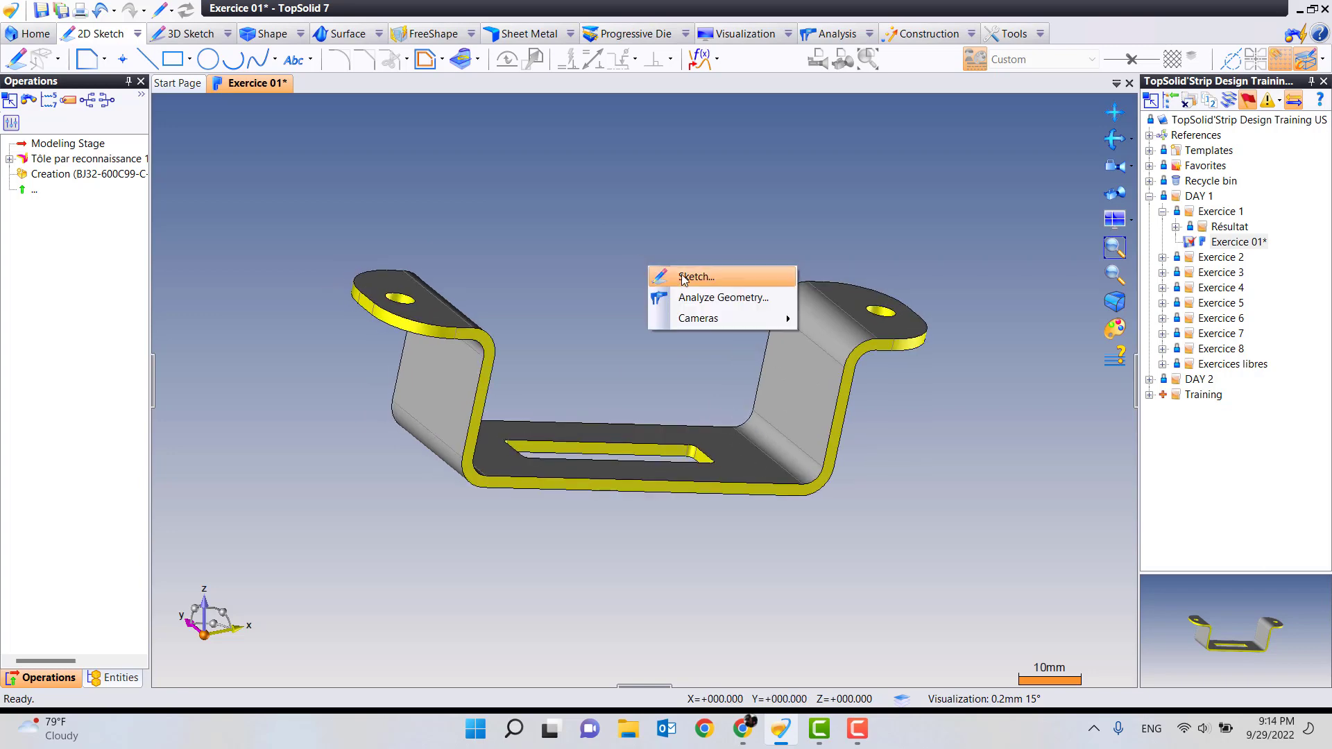
pyautogui.click(682, 276)
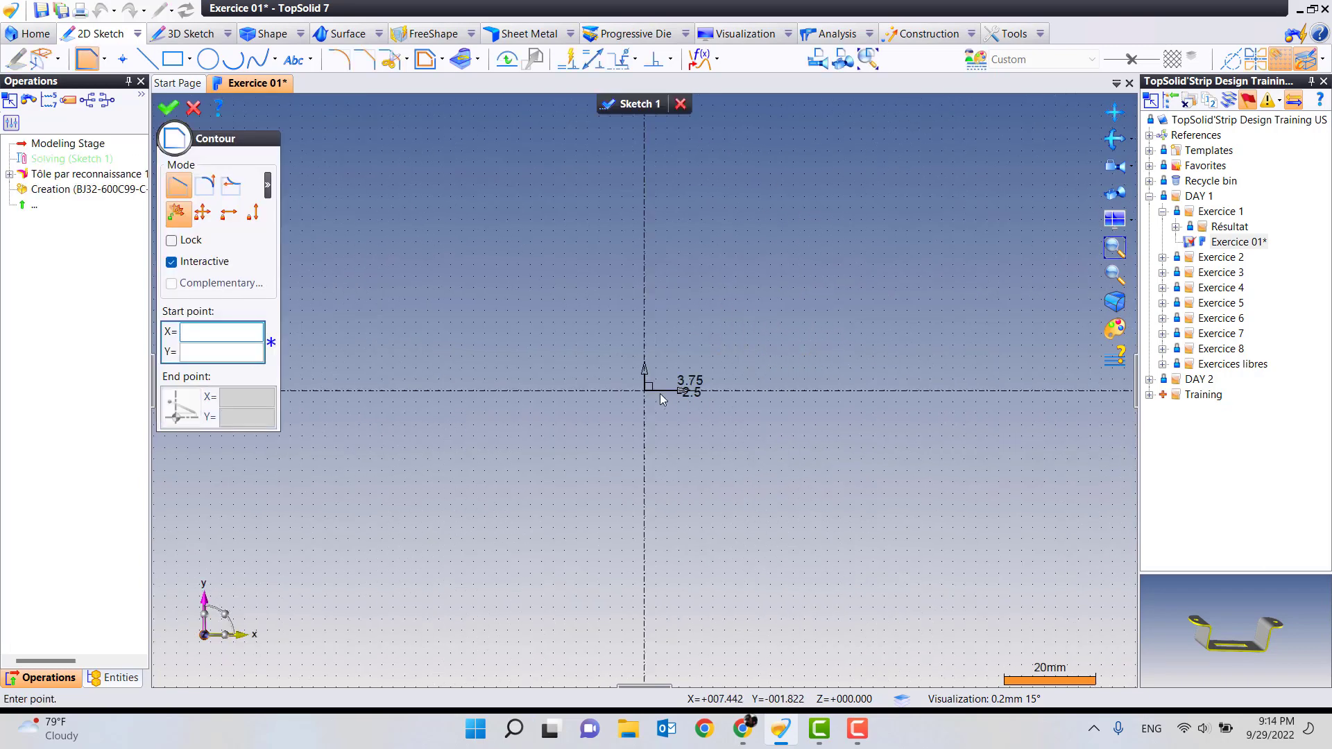
pyautogui.scroll(-3, 840, 416)
pyautogui.scroll(-3, 705, 380)
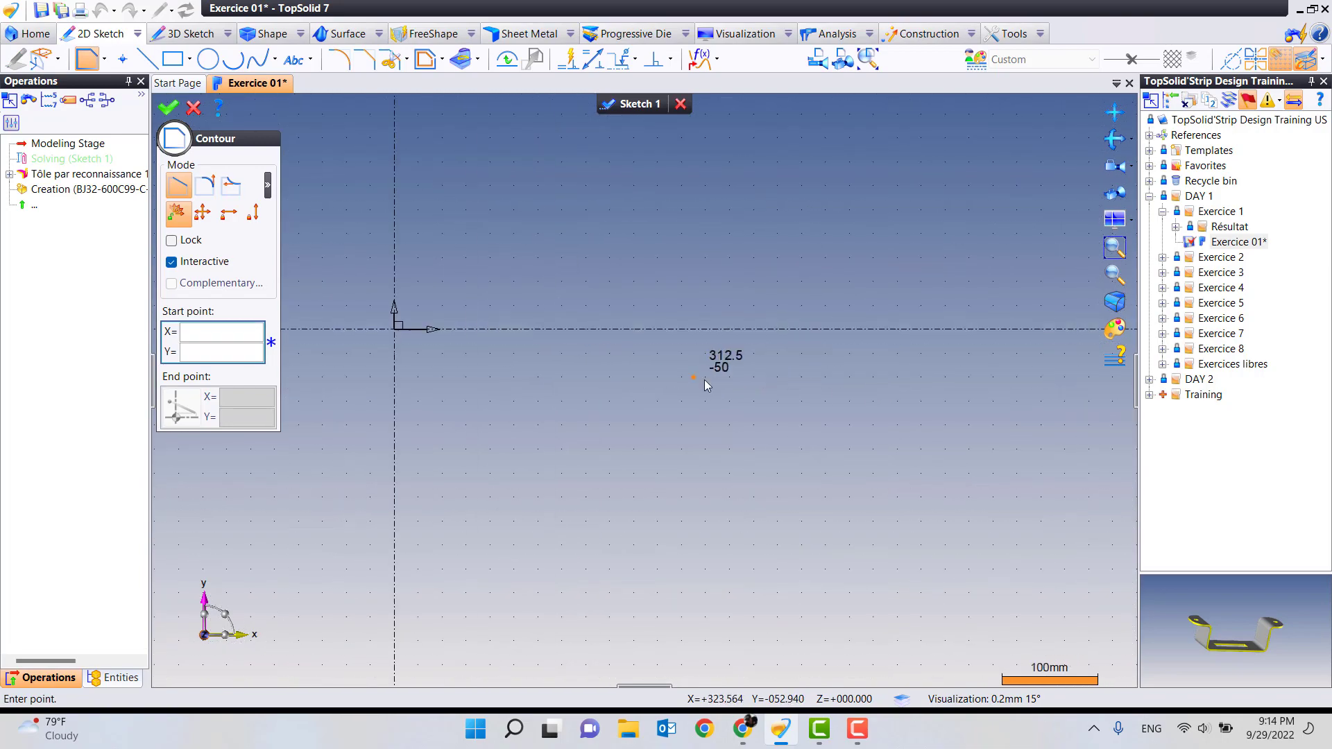
pyautogui.scroll(-1, 659, 381)
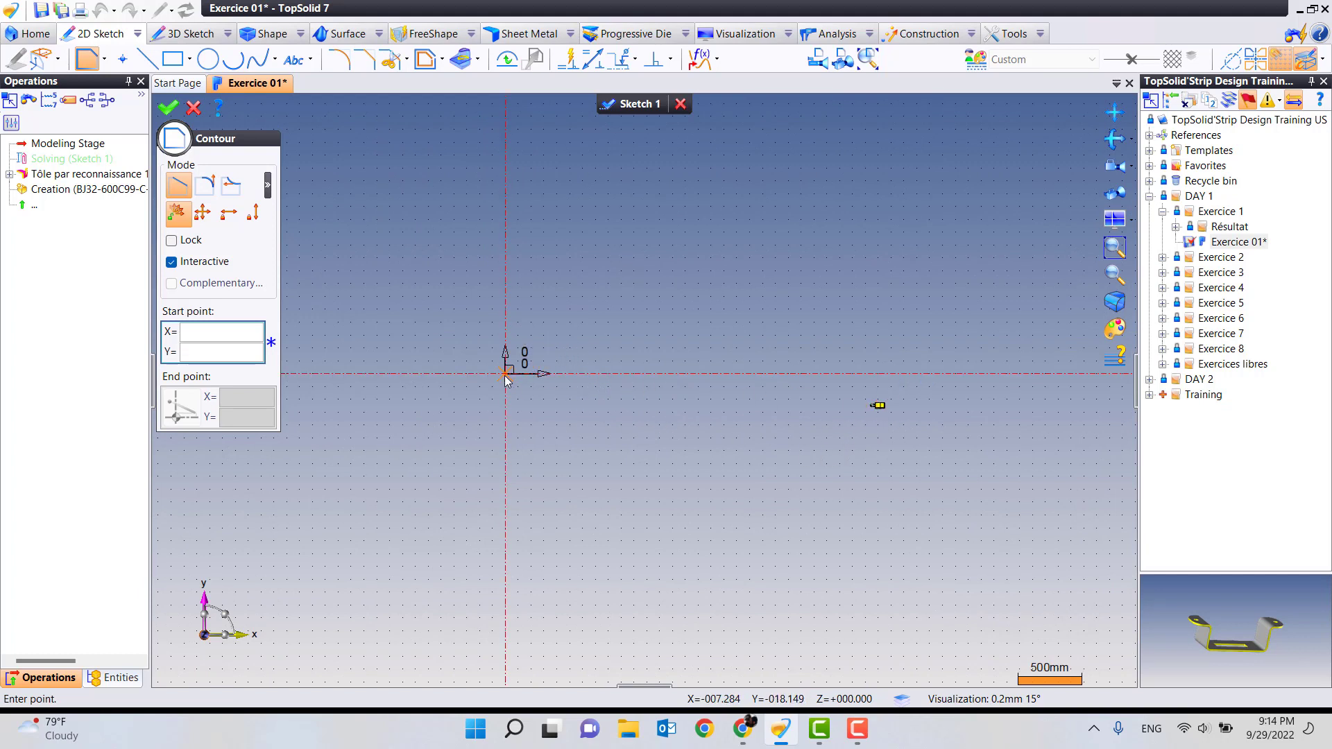
pyautogui.click(193, 106)
pyautogui.click(680, 105)
pyautogui.click(633, 397)
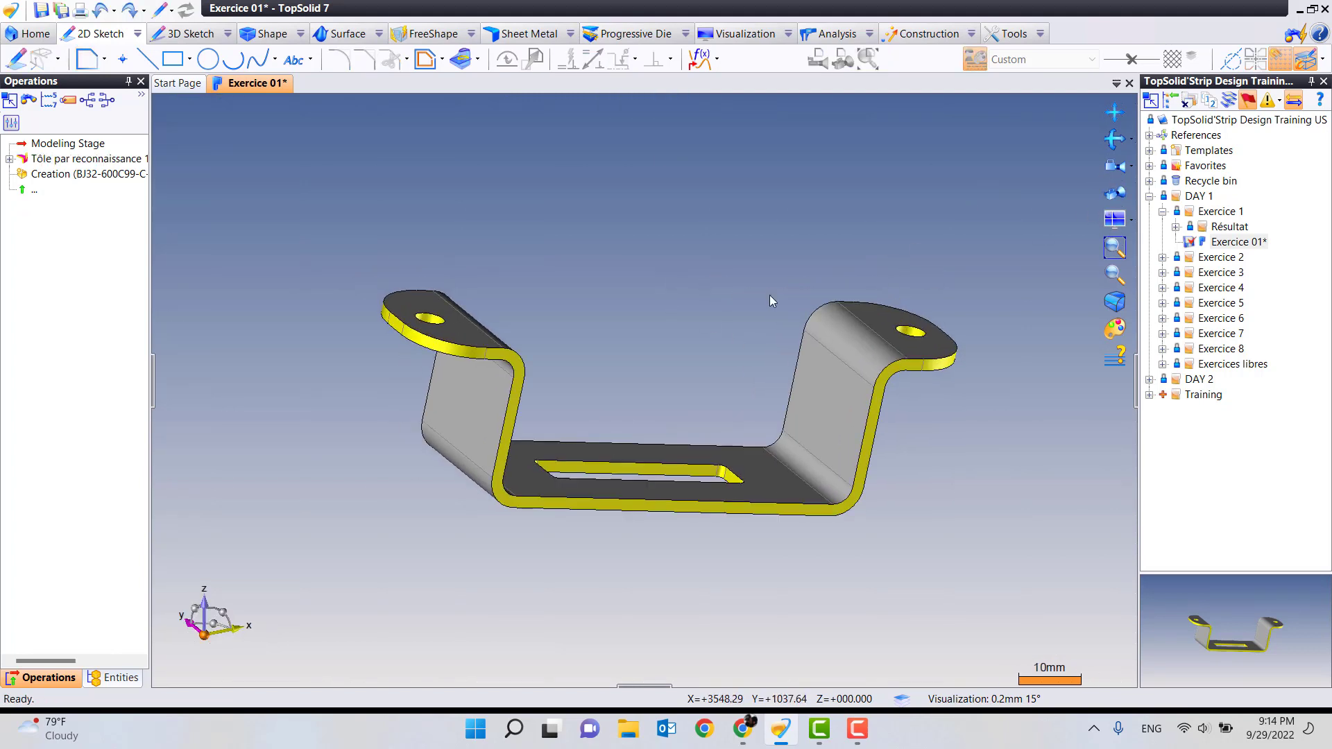
# - Orbit the bracket toward the top slot and open the Construction features list
pyautogui.moveTo(670, 393); pyautogui.dragTo(657, 528, button='middle')
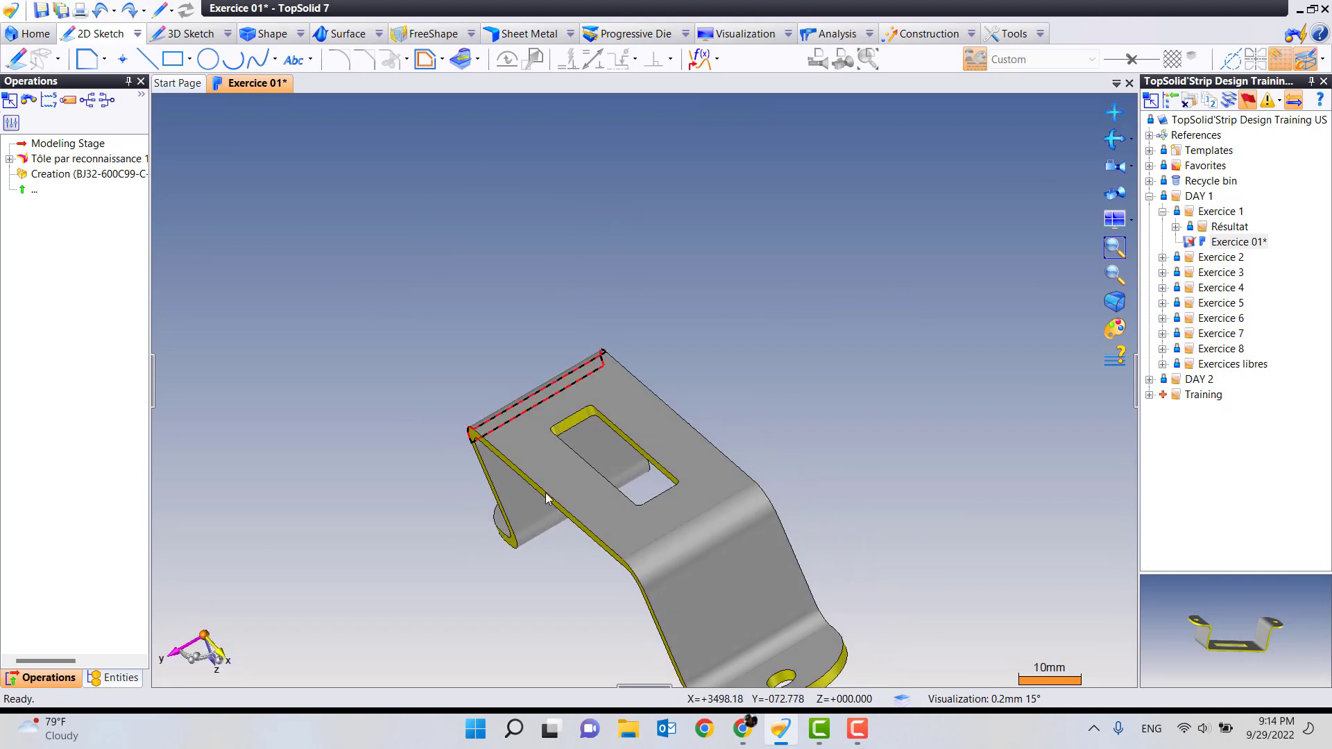
pyautogui.moveTo(657, 529); pyautogui.dragTo(752, 422, button='middle')
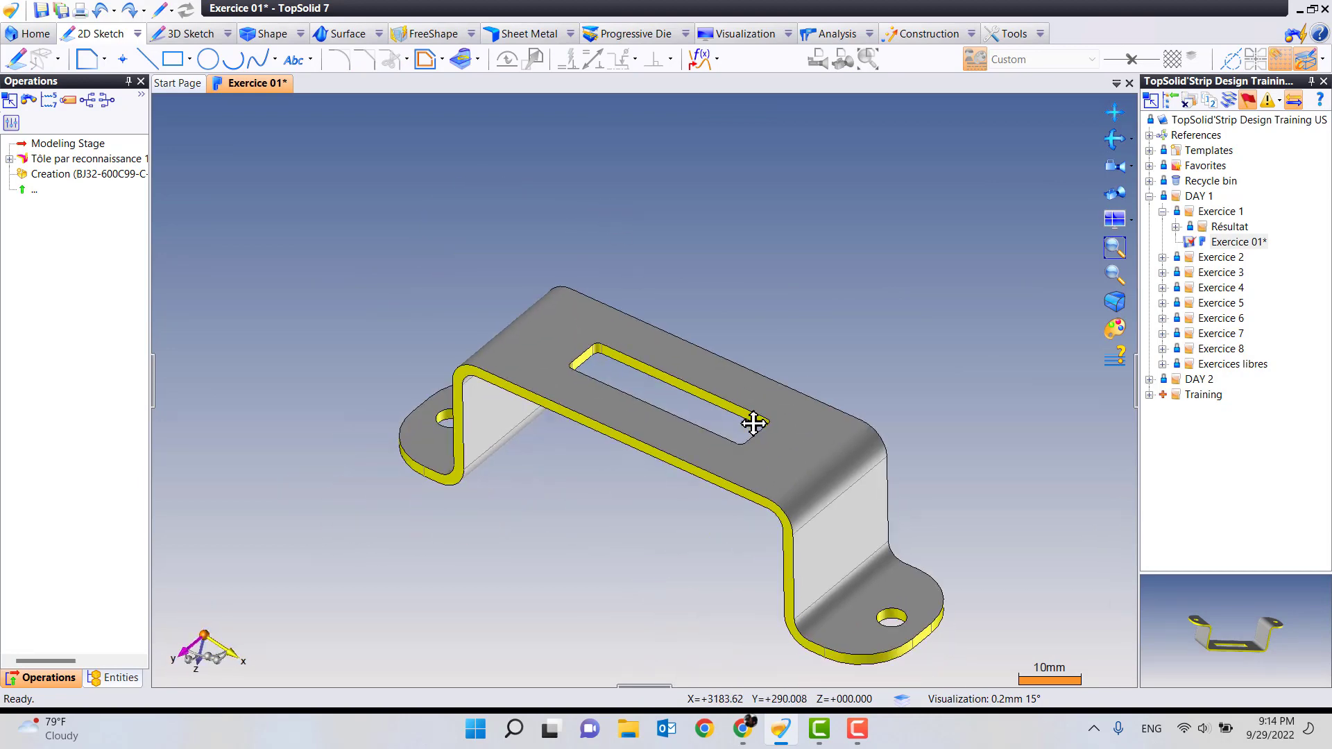
pyautogui.click(937, 40)
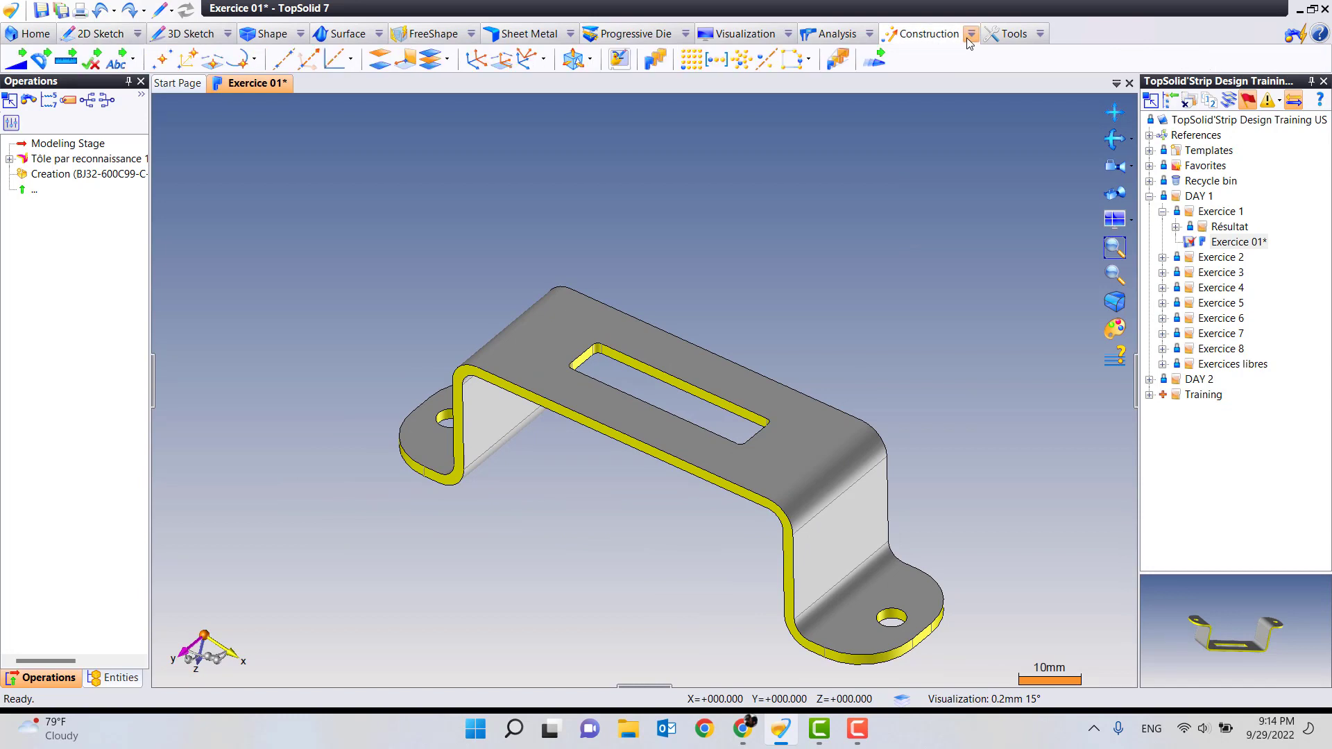
pyautogui.click(969, 40)
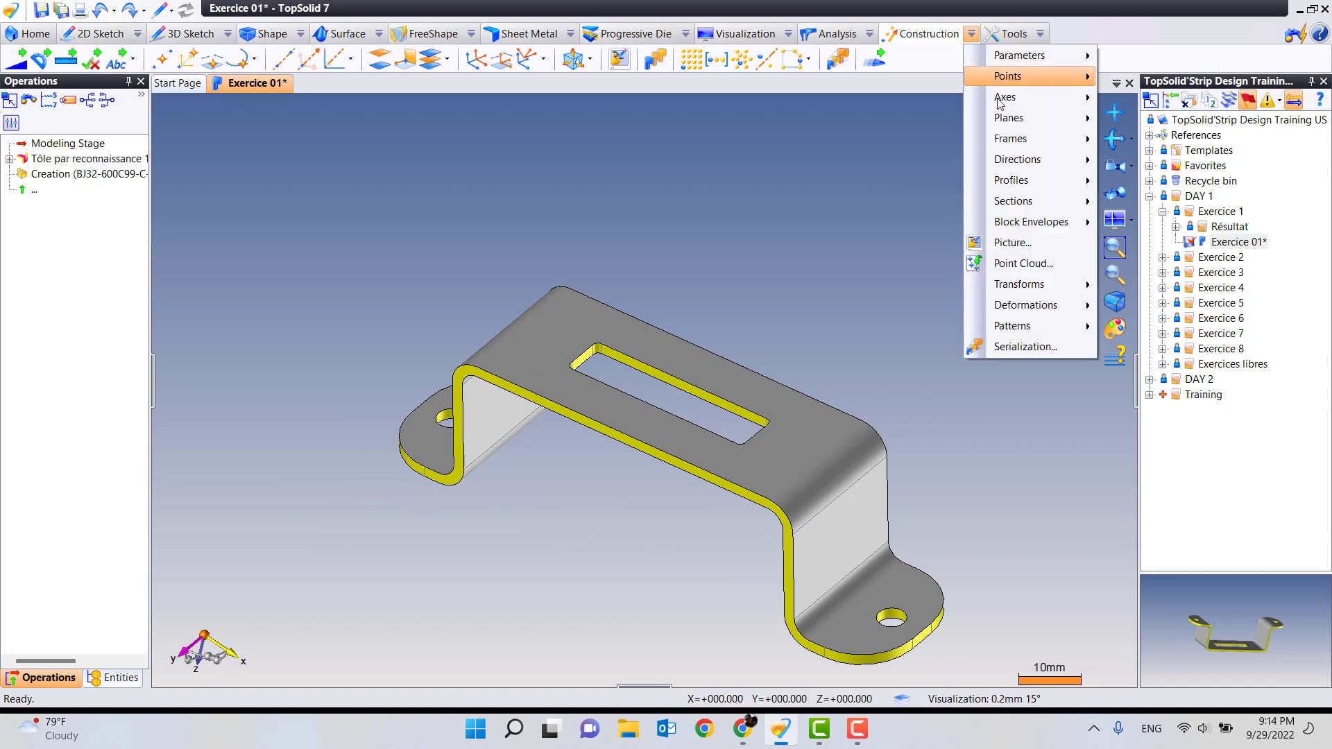
pyautogui.moveTo(1010, 139)
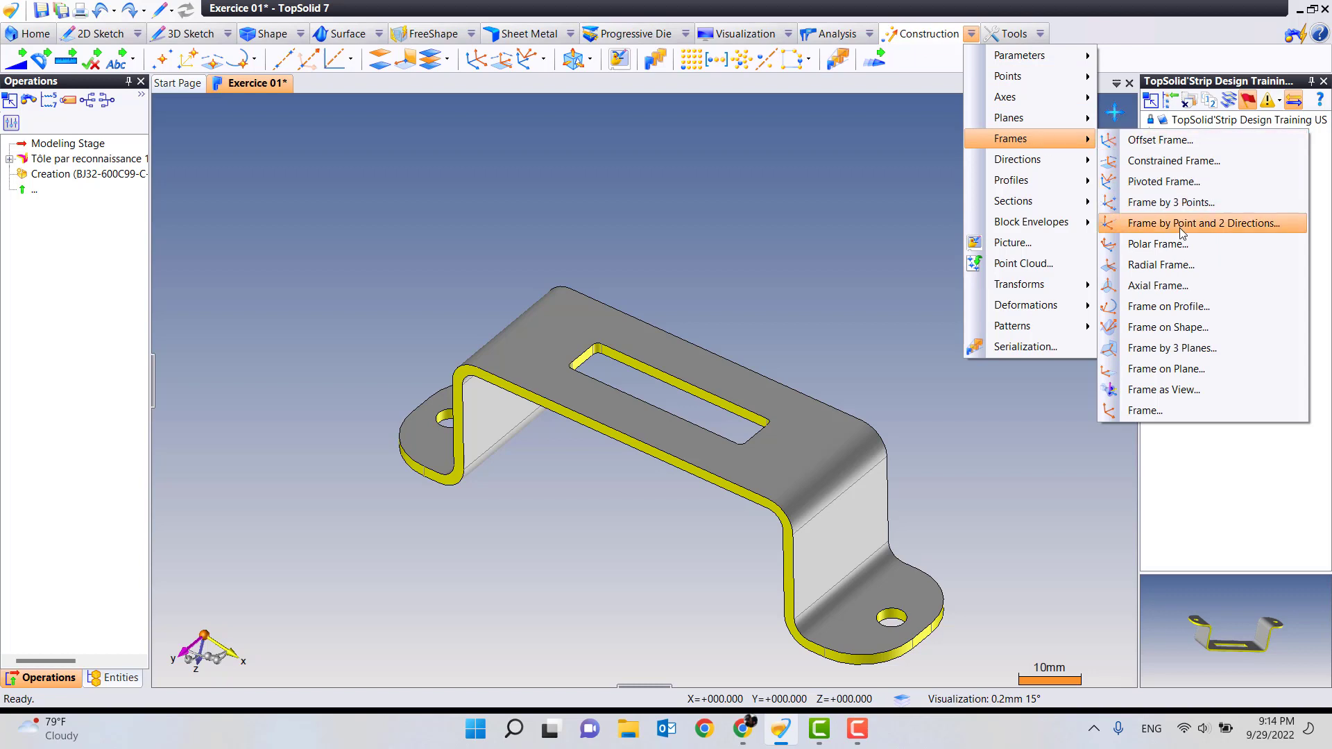
# - Start Frame by Point and 2 Directions and zoom in on the slot
pyautogui.click(1179, 227)
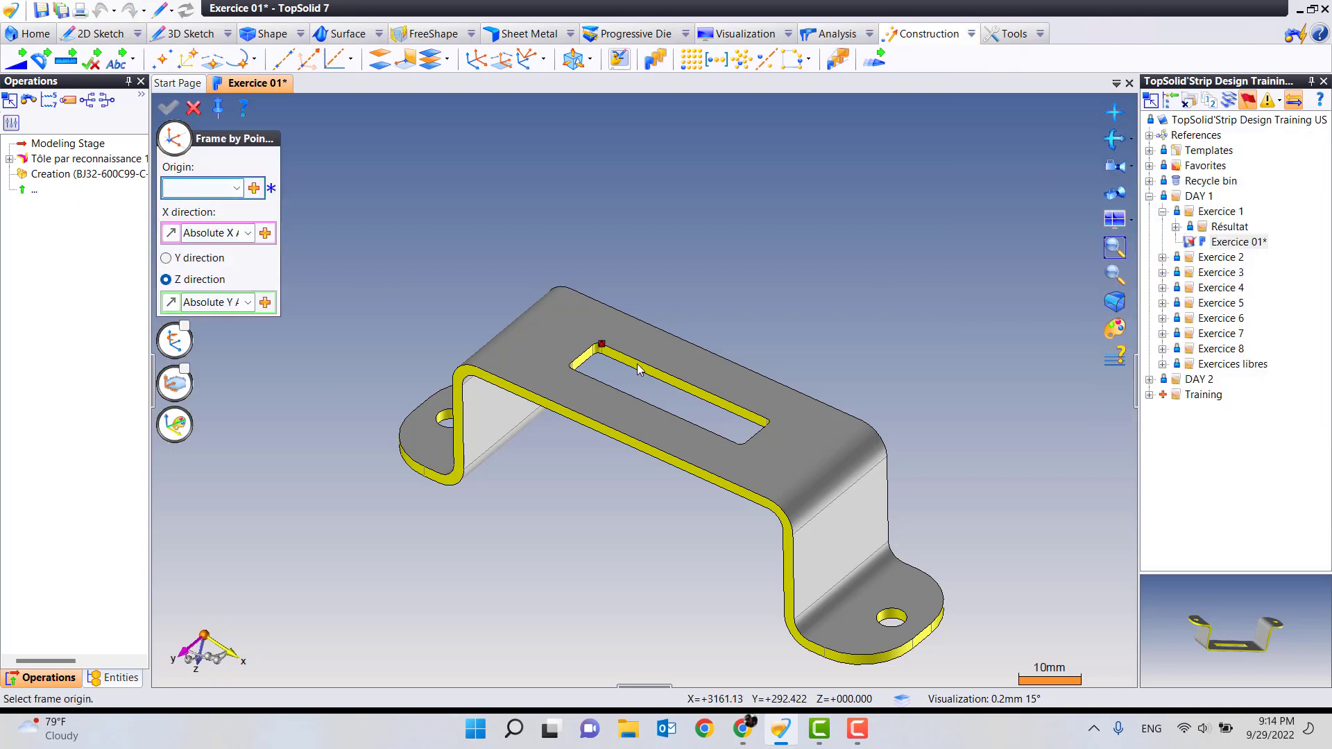
pyautogui.scroll(2, 641, 370)
pyautogui.scroll(2, 638, 375)
pyautogui.scroll(2, 636, 381)
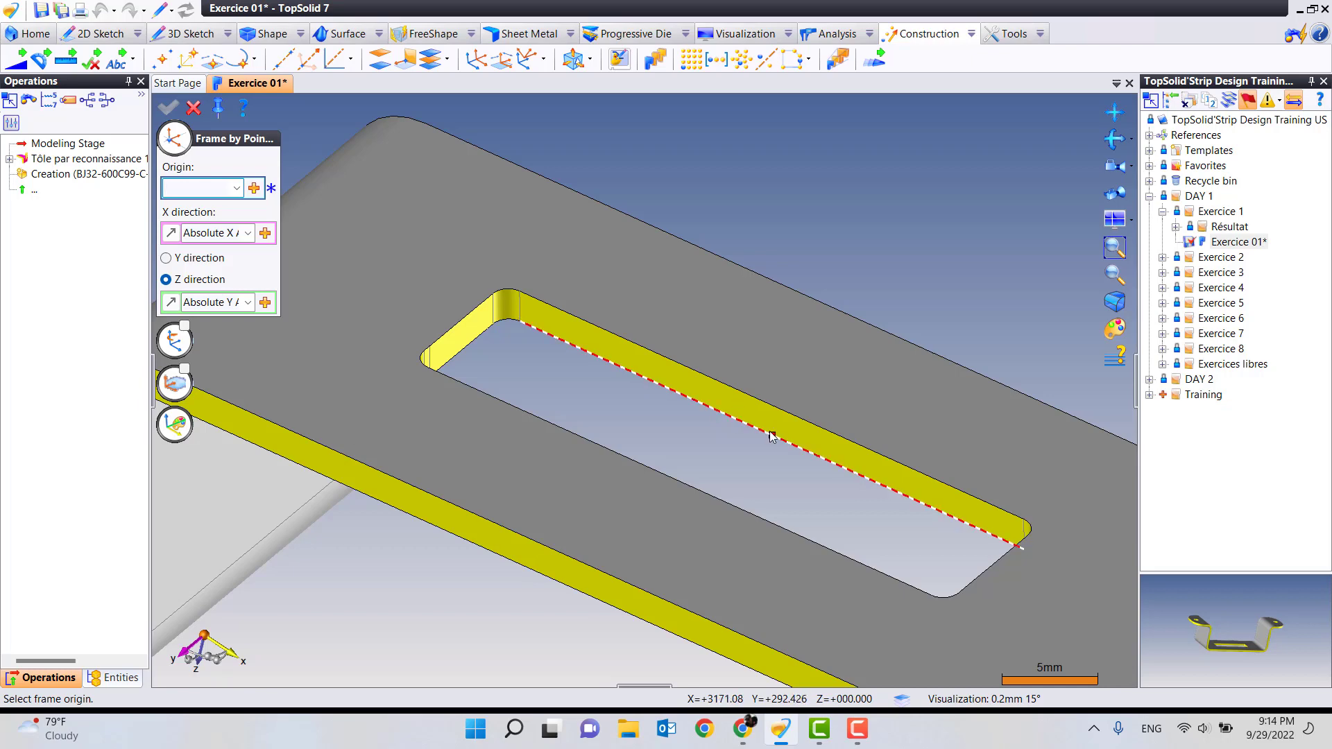
pyautogui.moveTo(770, 435); pyautogui.dragTo(752, 449, button='middle')
# - Make the frame origin Point 1, the midpoint between the slot's two long edges
pyautogui.click(254, 191)
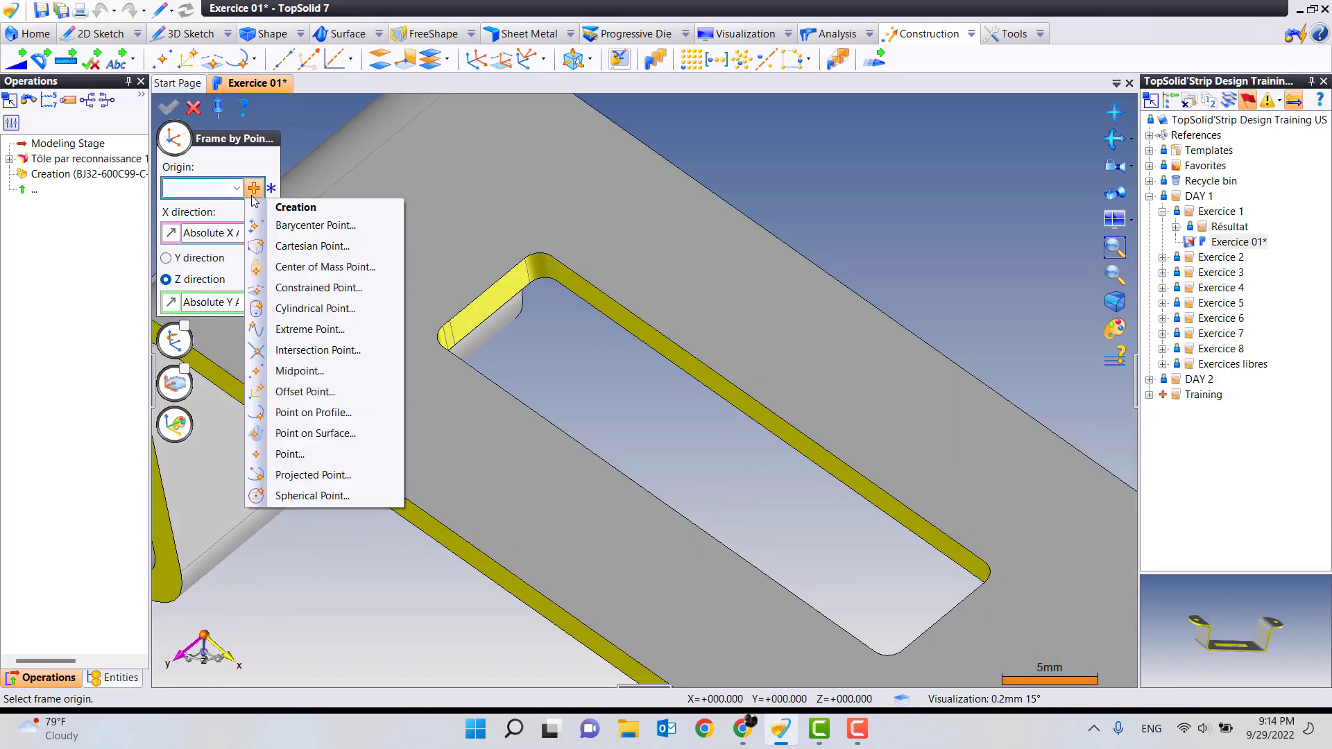
pyautogui.click(300, 371)
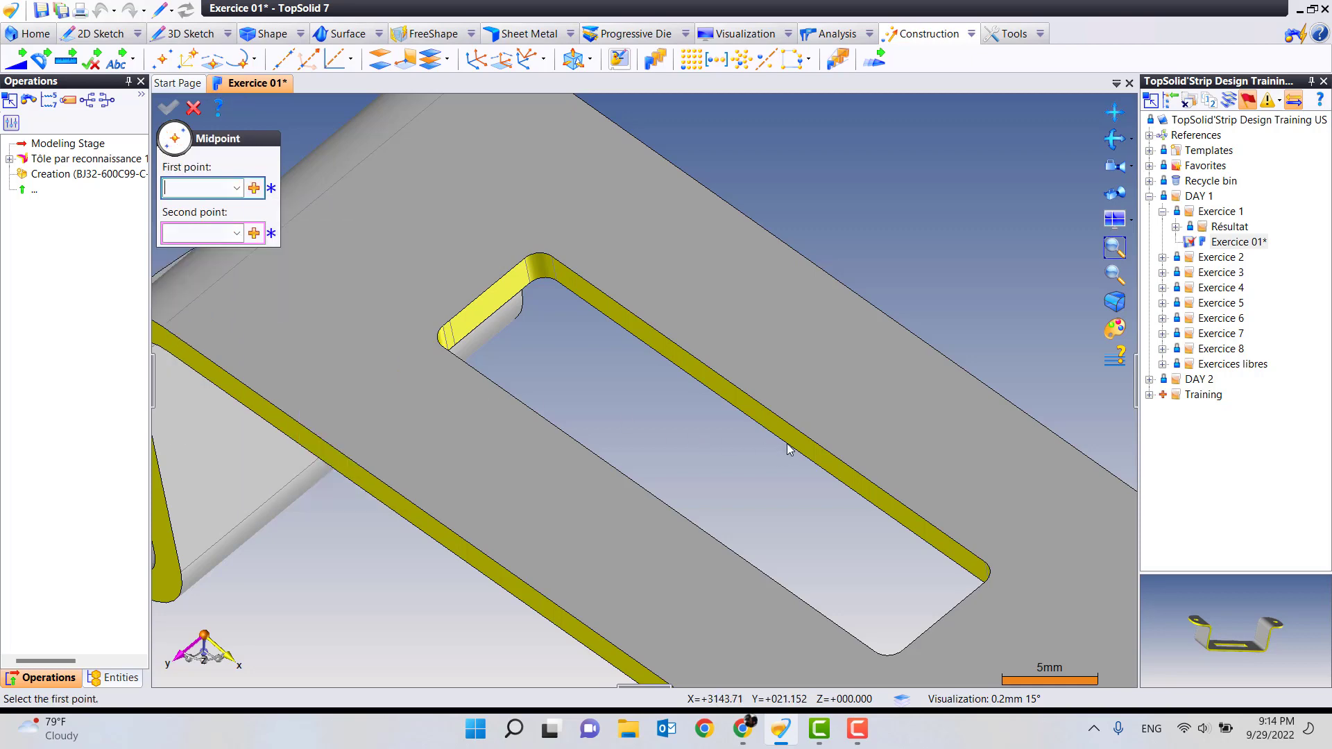
pyautogui.click(778, 441)
pyautogui.moveTo(810, 409); pyautogui.dragTo(697, 472, button='middle')
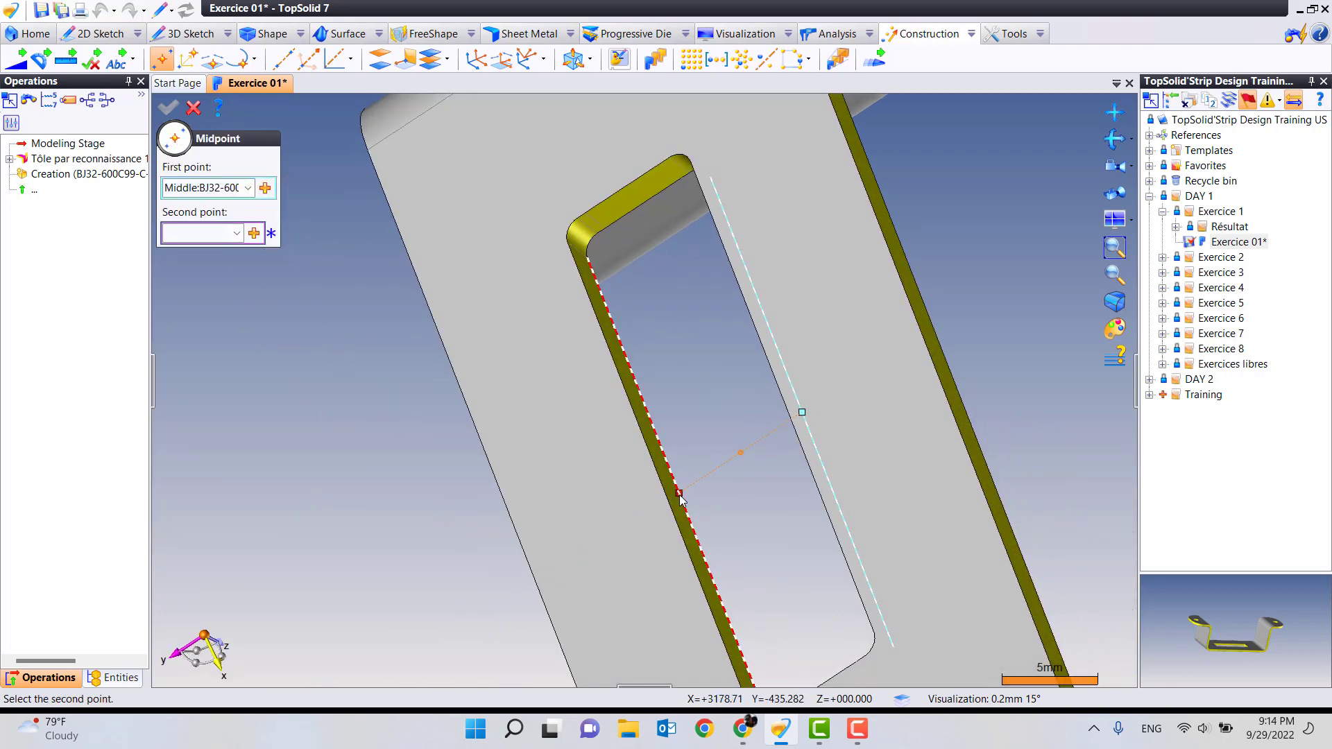
pyautogui.click(679, 494)
pyautogui.moveTo(855, 463); pyautogui.dragTo(722, 526, button='middle')
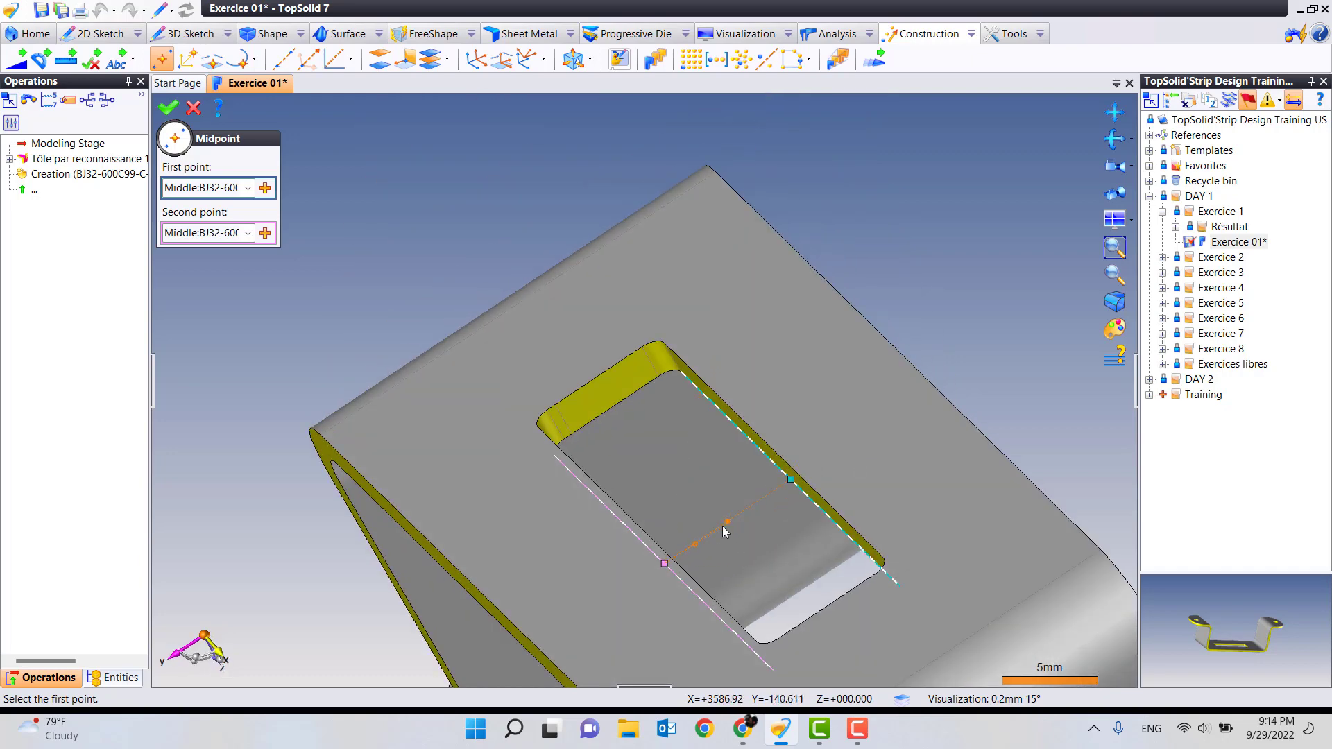
pyautogui.click(168, 107)
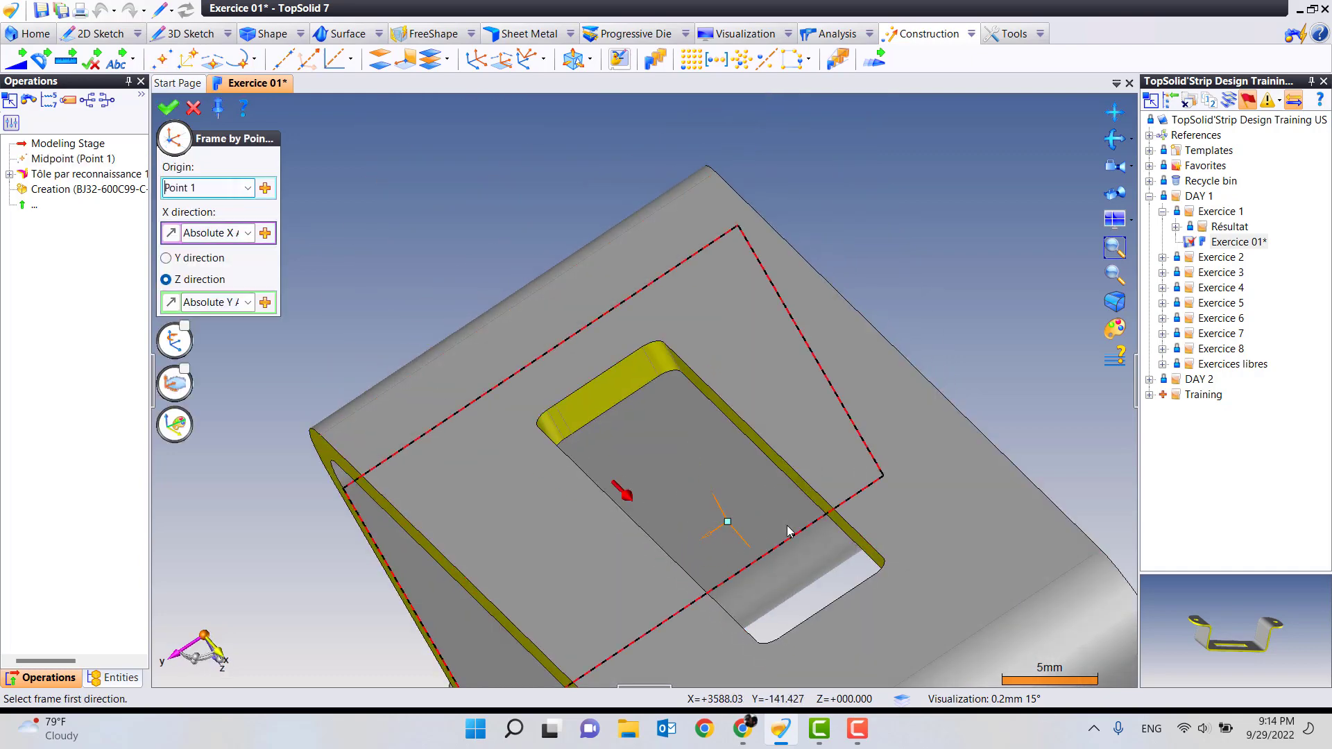
# - Create the frame with X along the bend edge and Z normal to the top face
pyautogui.moveTo(788, 531)
pyautogui.mouseDown(button='middle')
pyautogui.moveTo(881, 595)
pyautogui.moveTo(781, 348)
pyautogui.moveTo(704, 397)
pyautogui.moveTo(740, 430)
pyautogui.moveTo(640, 448)
pyautogui.mouseUp(button='middle')
pyautogui.click(224, 233)
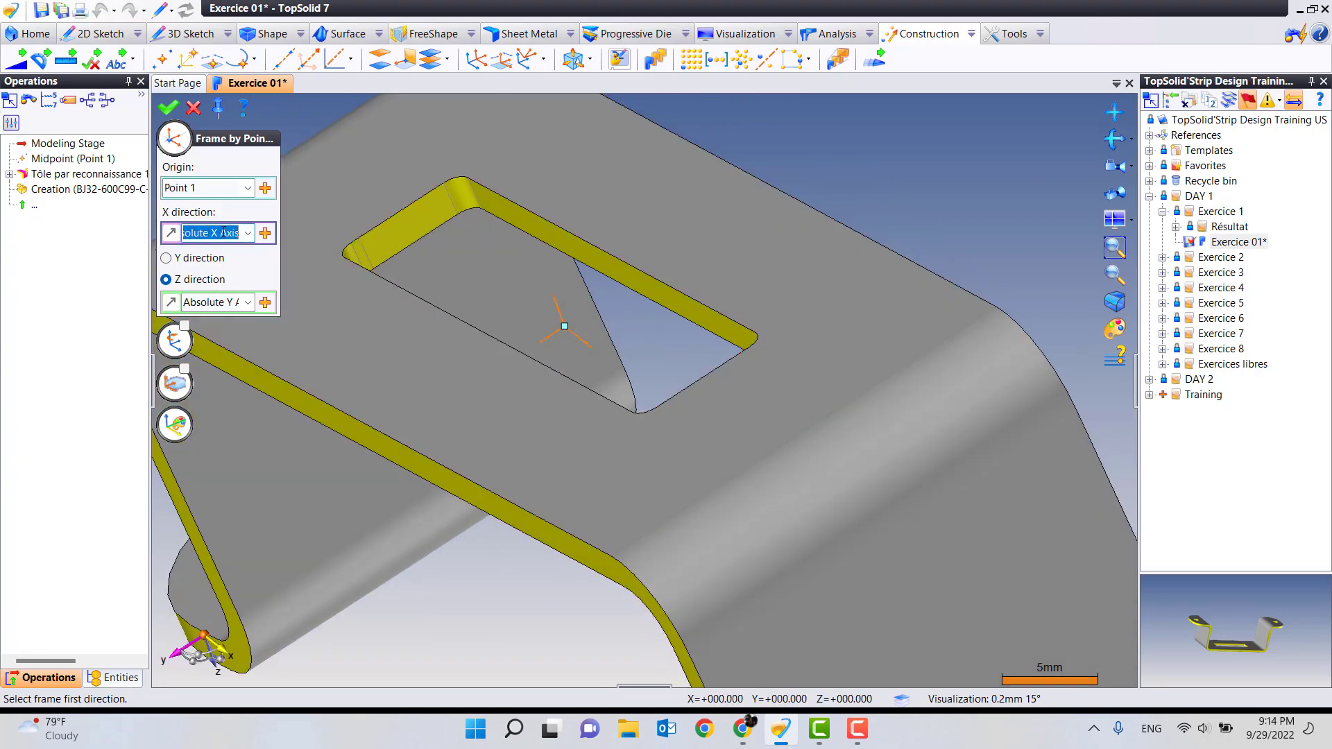
pyautogui.click(822, 421)
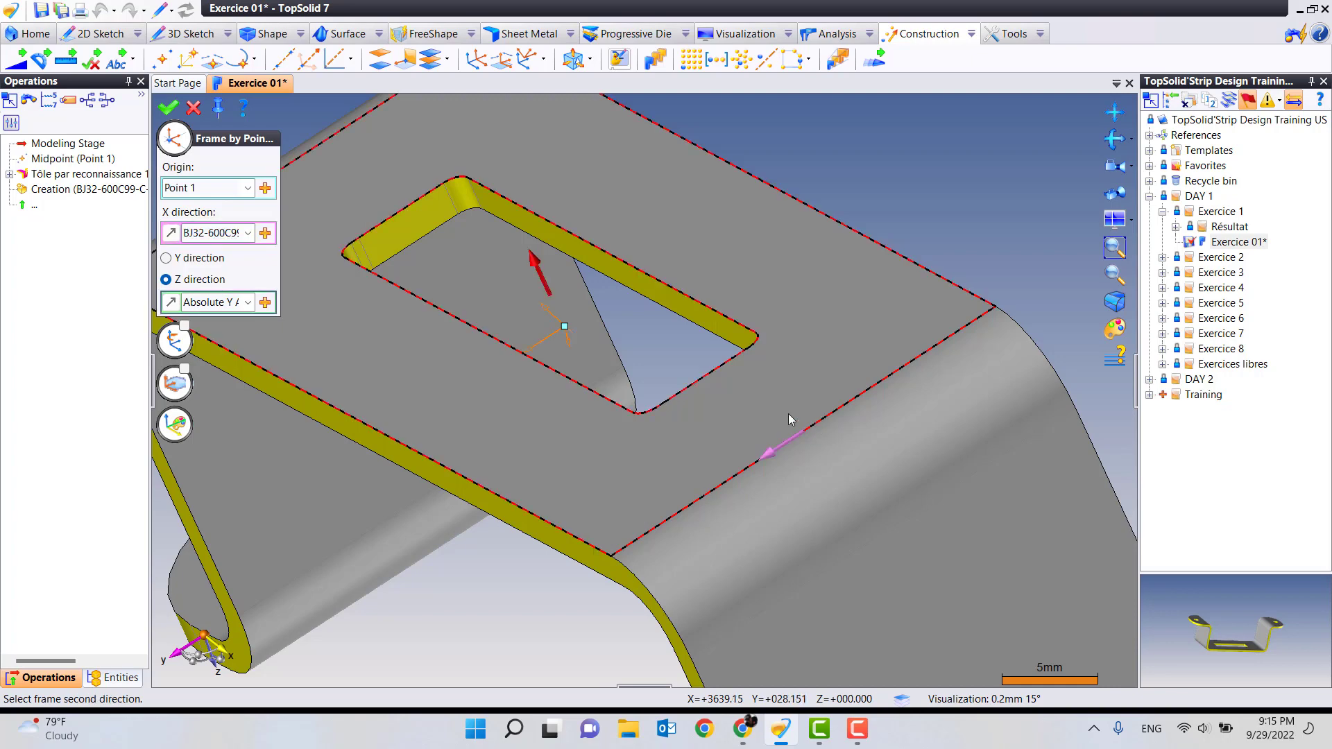
pyautogui.click(444, 386)
pyautogui.moveTo(444, 385); pyautogui.dragTo(639, 448, button='middle')
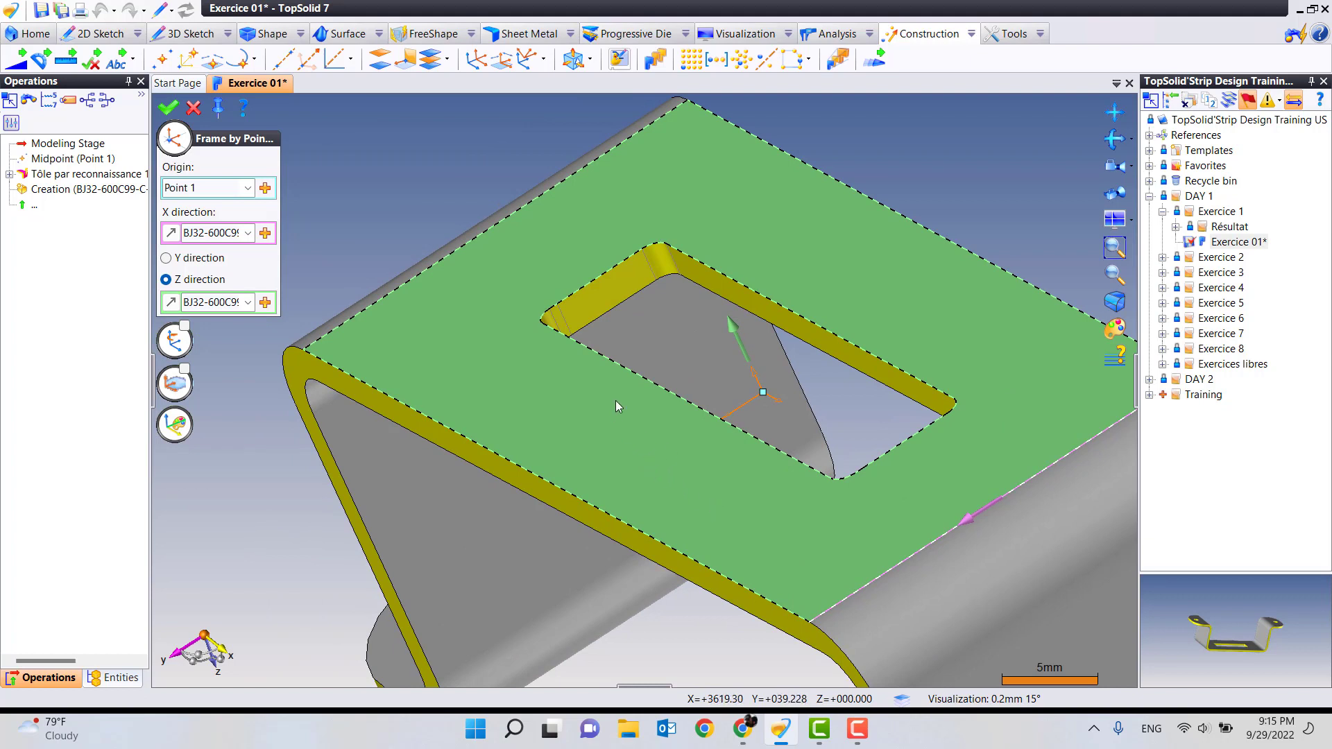
pyautogui.click(168, 107)
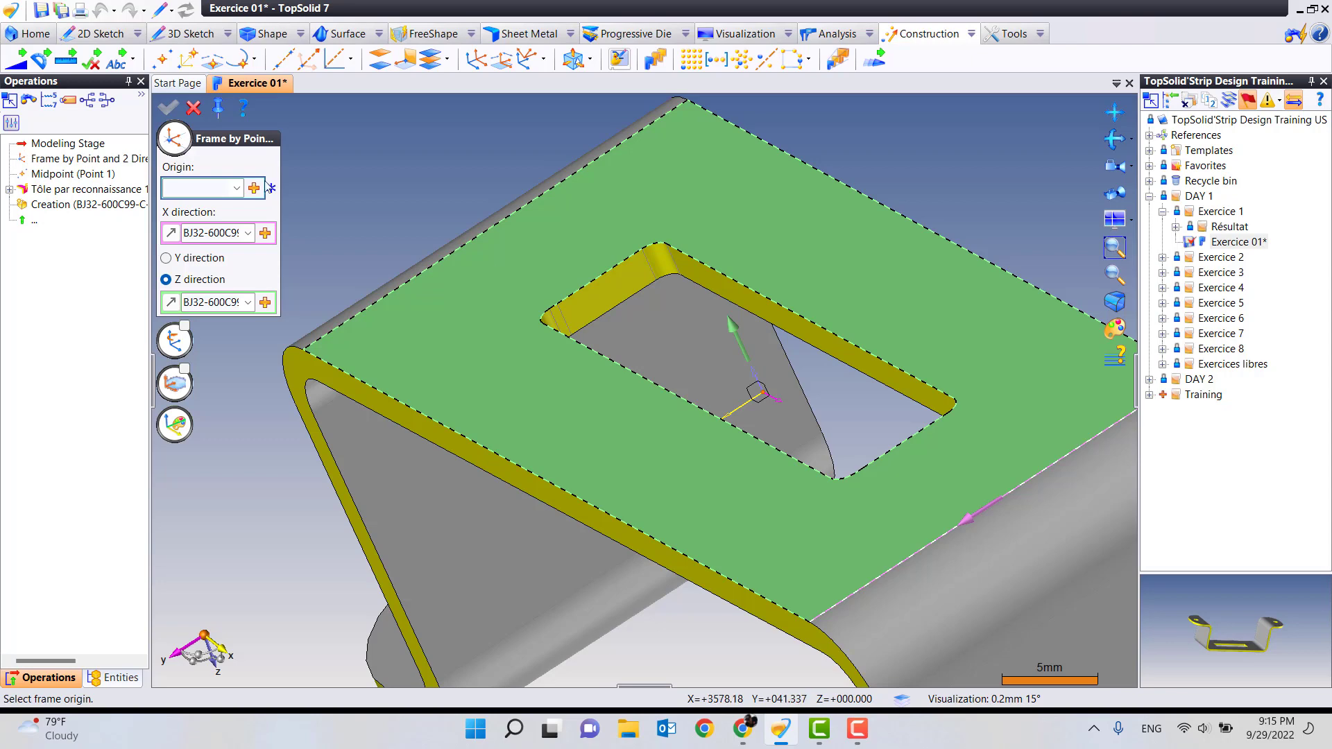
# - Exit the frame command and orbit around the new frame at the slot midpoint
pyautogui.click(193, 108)
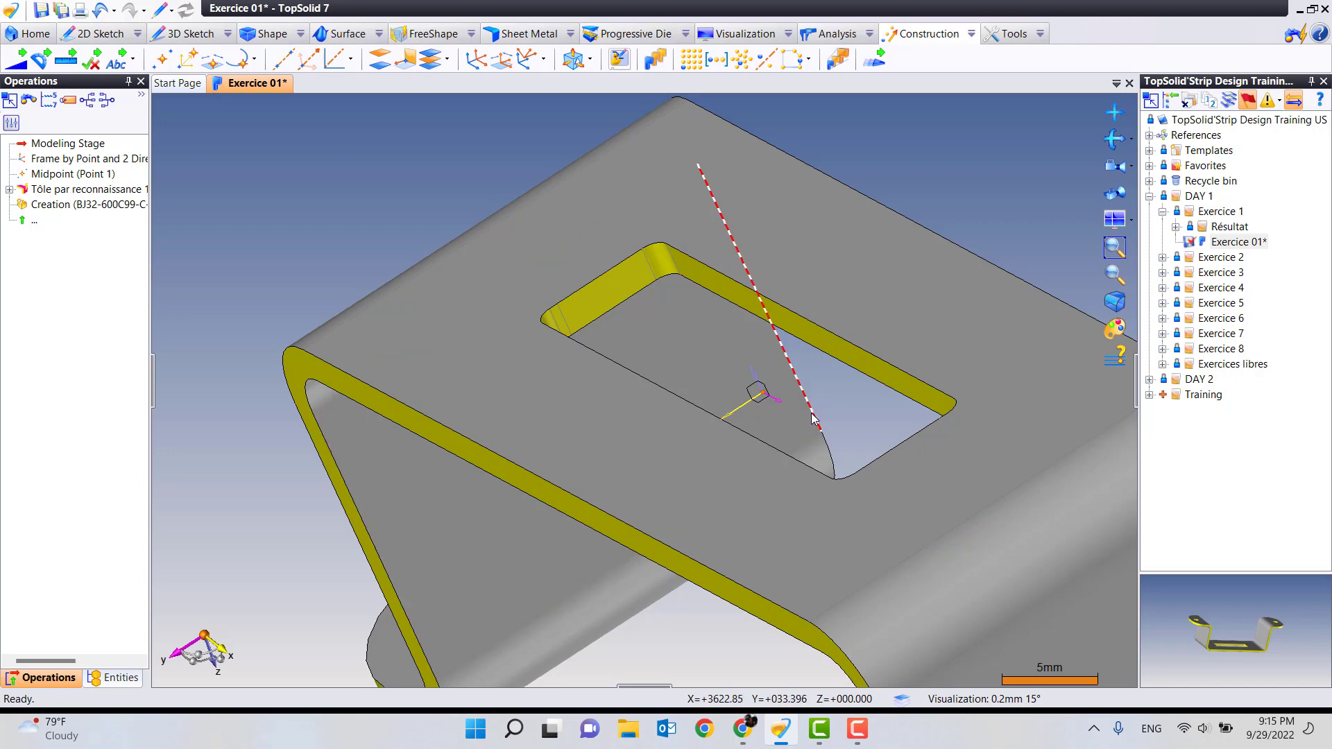
pyautogui.moveTo(1021, 331); pyautogui.dragTo(836, 315, button='middle')
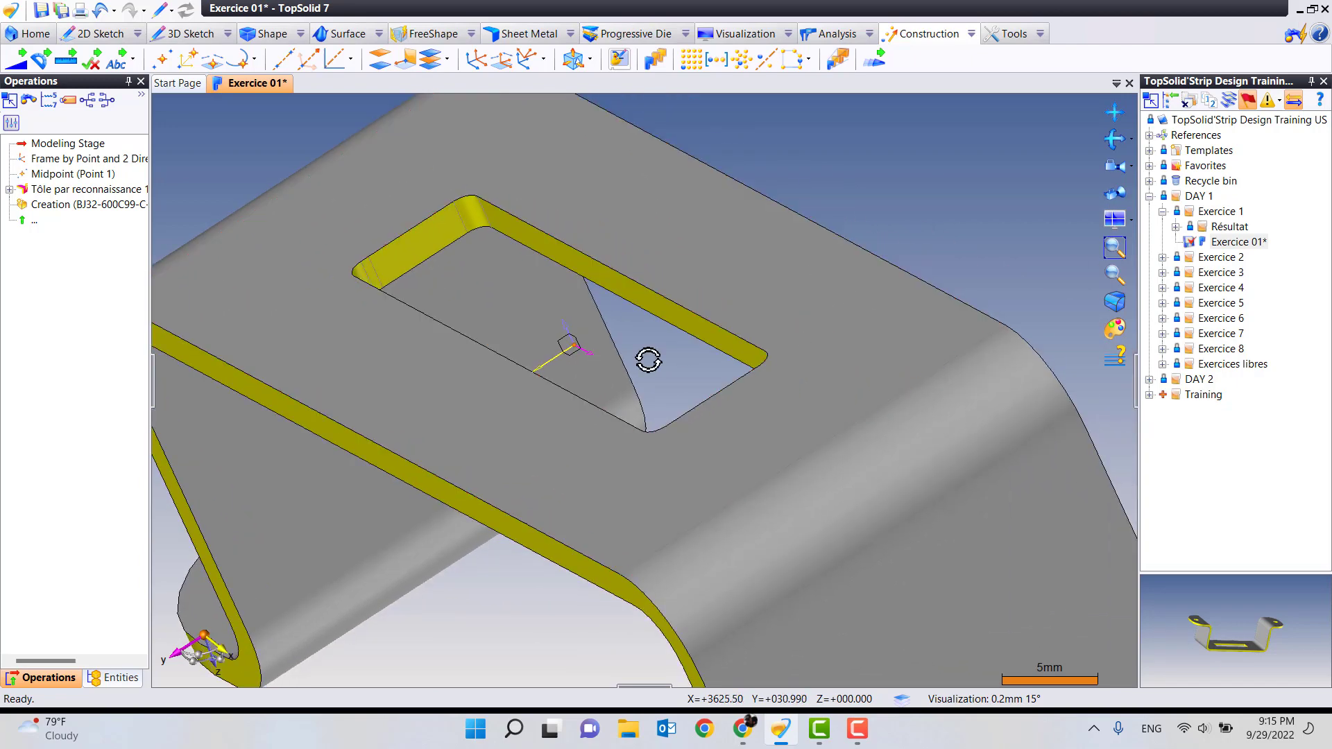
pyautogui.moveTo(644, 357); pyautogui.dragTo(648, 440, button='middle')
# - Show the entity list, expand Frames, and bring up Frame 1's context menu
pyautogui.click(115, 678)
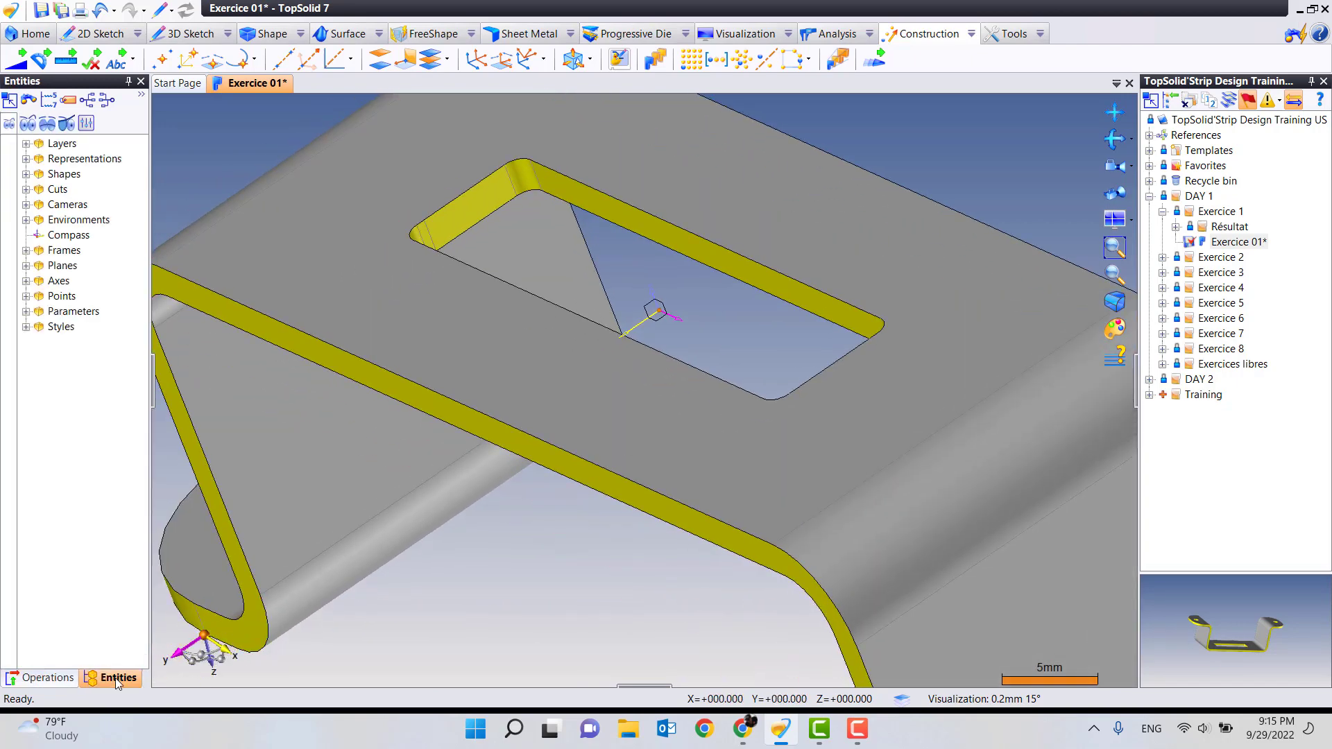
pyautogui.click(26, 250)
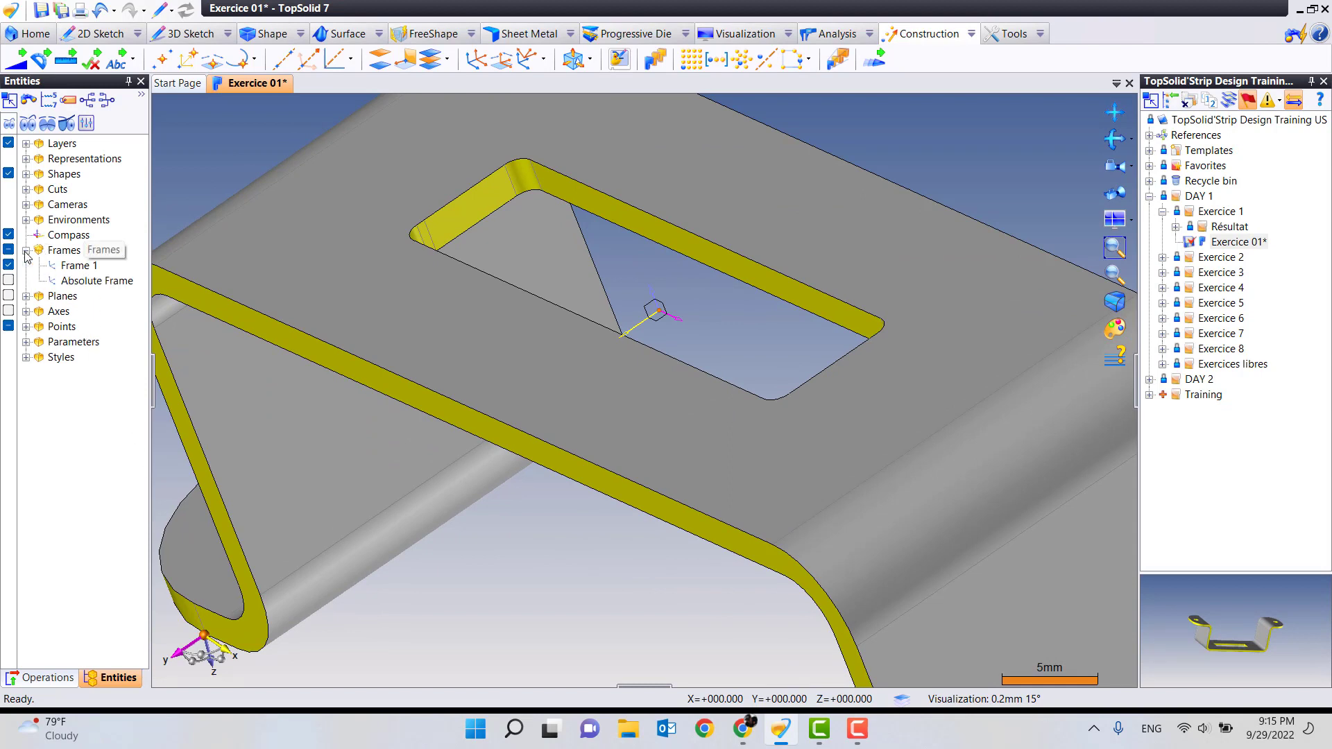
pyautogui.click(78, 271)
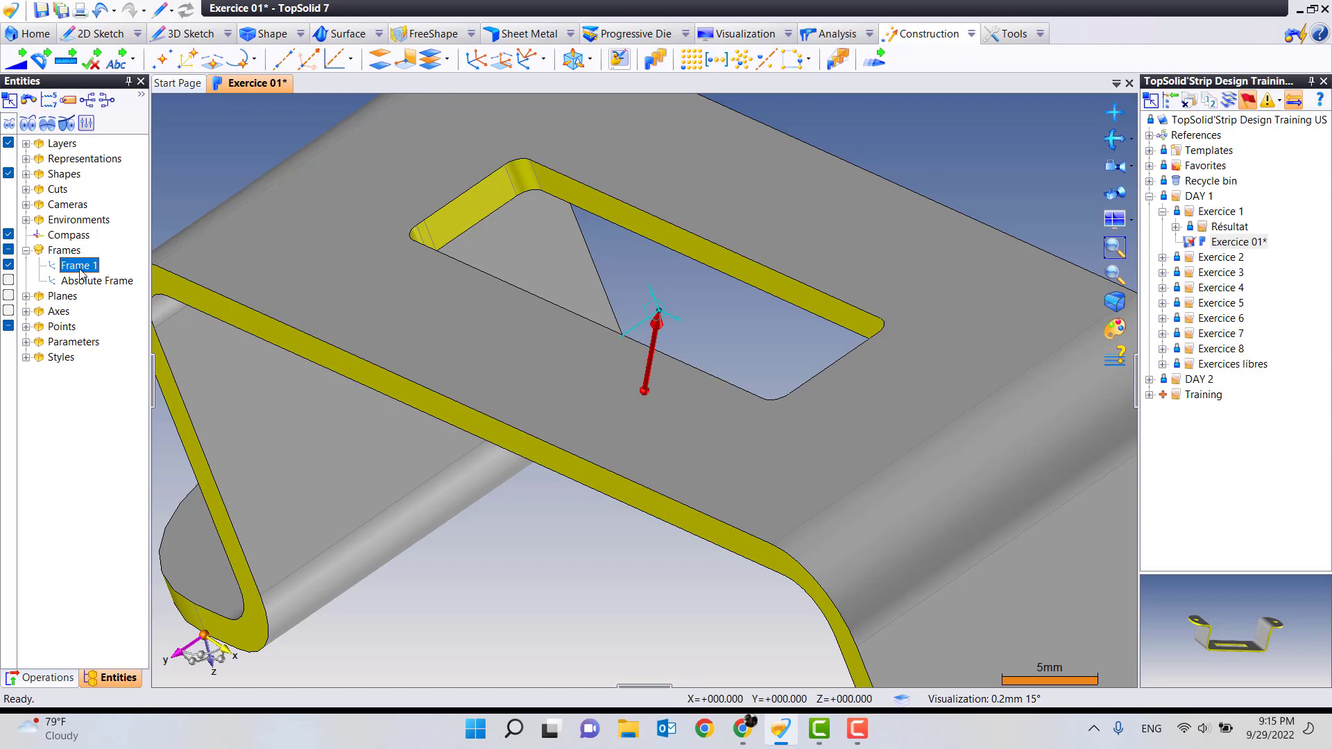
pyautogui.rightClick(81, 271)
pyautogui.moveTo(181, 337)
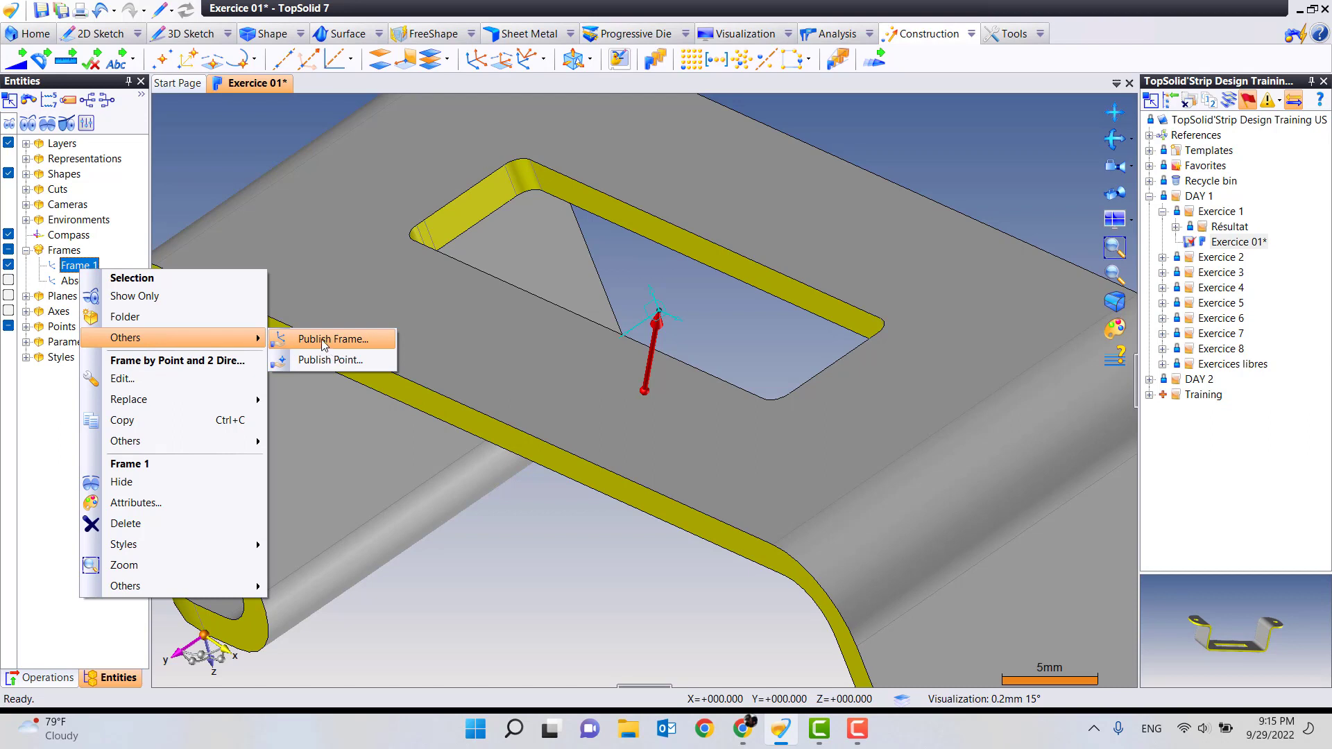
# - Publish Frame 1 as Publishing 1, then zoom out to view the whole bracket
pyautogui.click(324, 340)
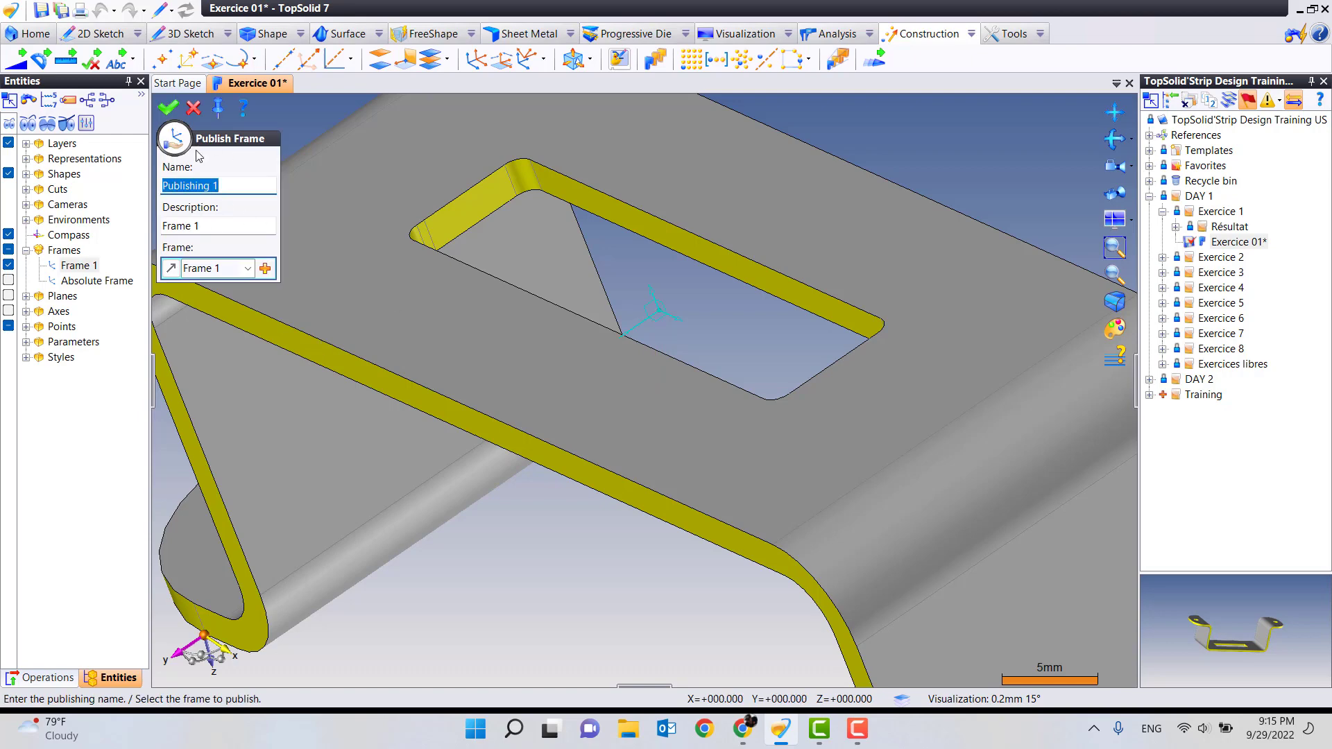
pyautogui.click(169, 107)
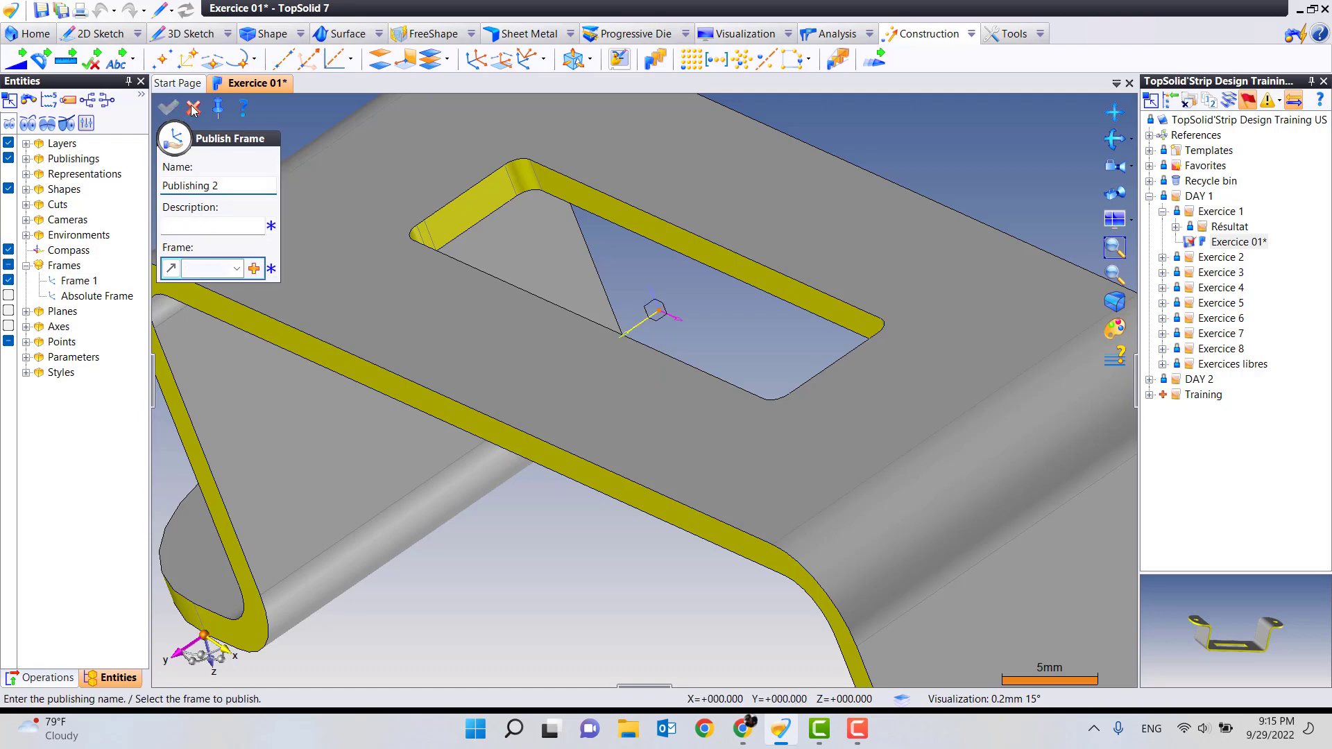
pyautogui.click(193, 109)
pyautogui.moveTo(525, 310)
pyautogui.mouseDown(button='middle')
pyautogui.moveTo(681, 255)
pyautogui.moveTo(738, 348)
pyautogui.moveTo(766, 330)
pyautogui.moveTo(498, 424)
pyautogui.moveTo(677, 347)
pyautogui.moveTo(735, 301)
pyautogui.moveTo(739, 320)
pyautogui.moveTo(538, 240)
pyautogui.mouseUp(button='middle')
pyautogui.moveTo(636, 318); pyautogui.dragTo(730, 334, button='middle')
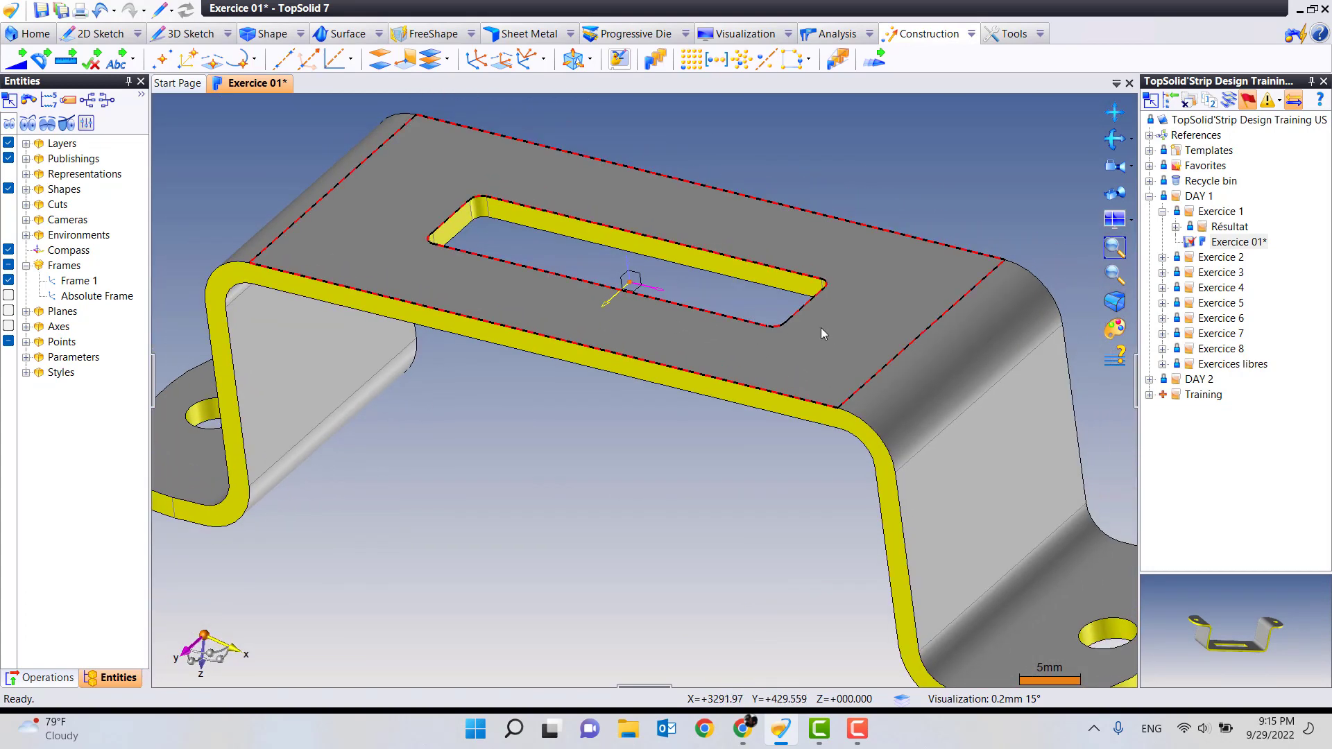
pyautogui.scroll(-2, 853, 342)
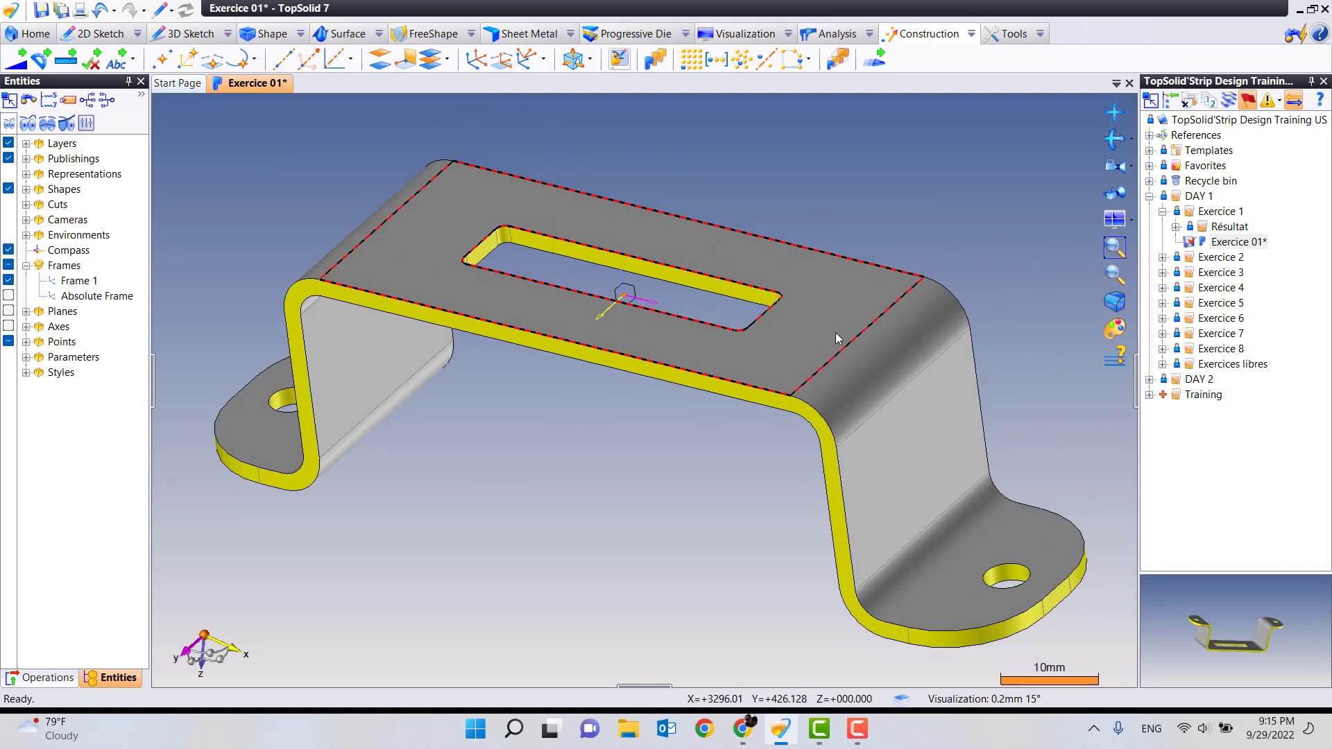
pyautogui.scroll(-1, 838, 350)
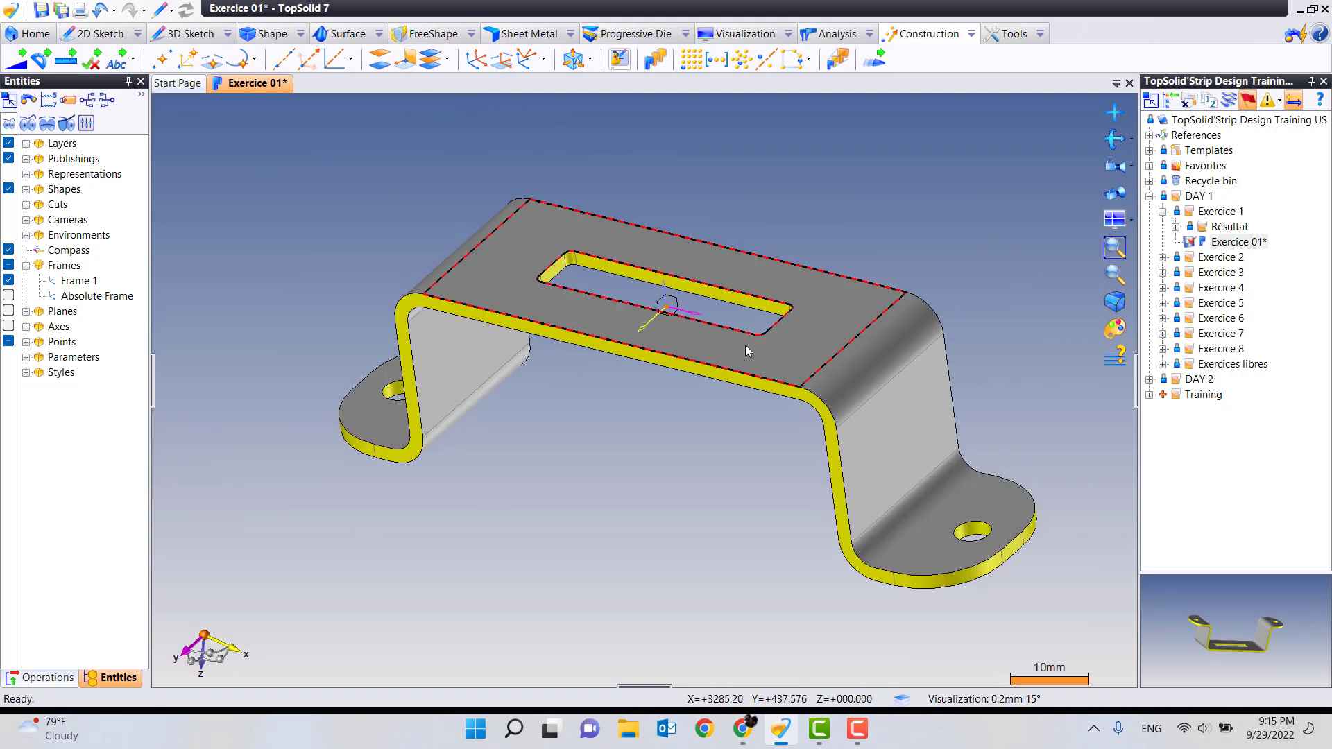
# - Start a Transformation and box-select the bracket with its frame, publishing and point
pyautogui.click(971, 35)
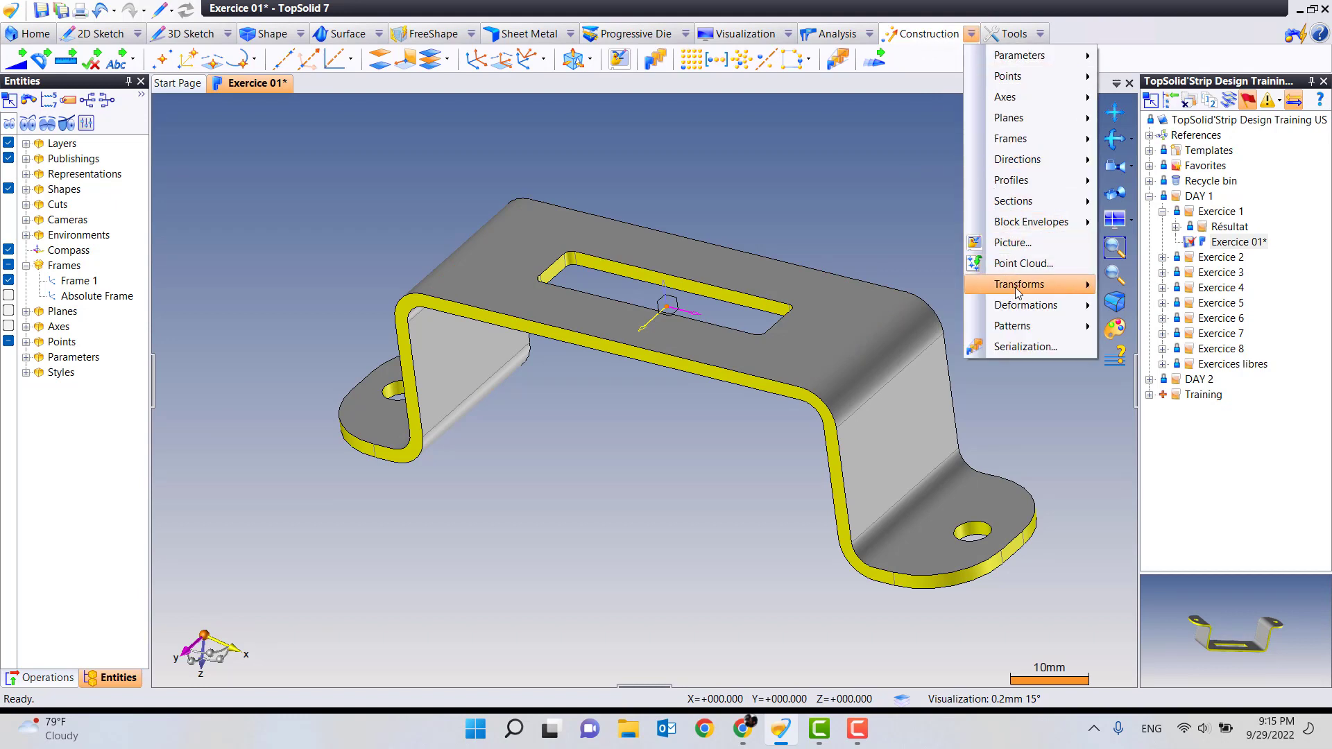
pyautogui.moveTo(1020, 285)
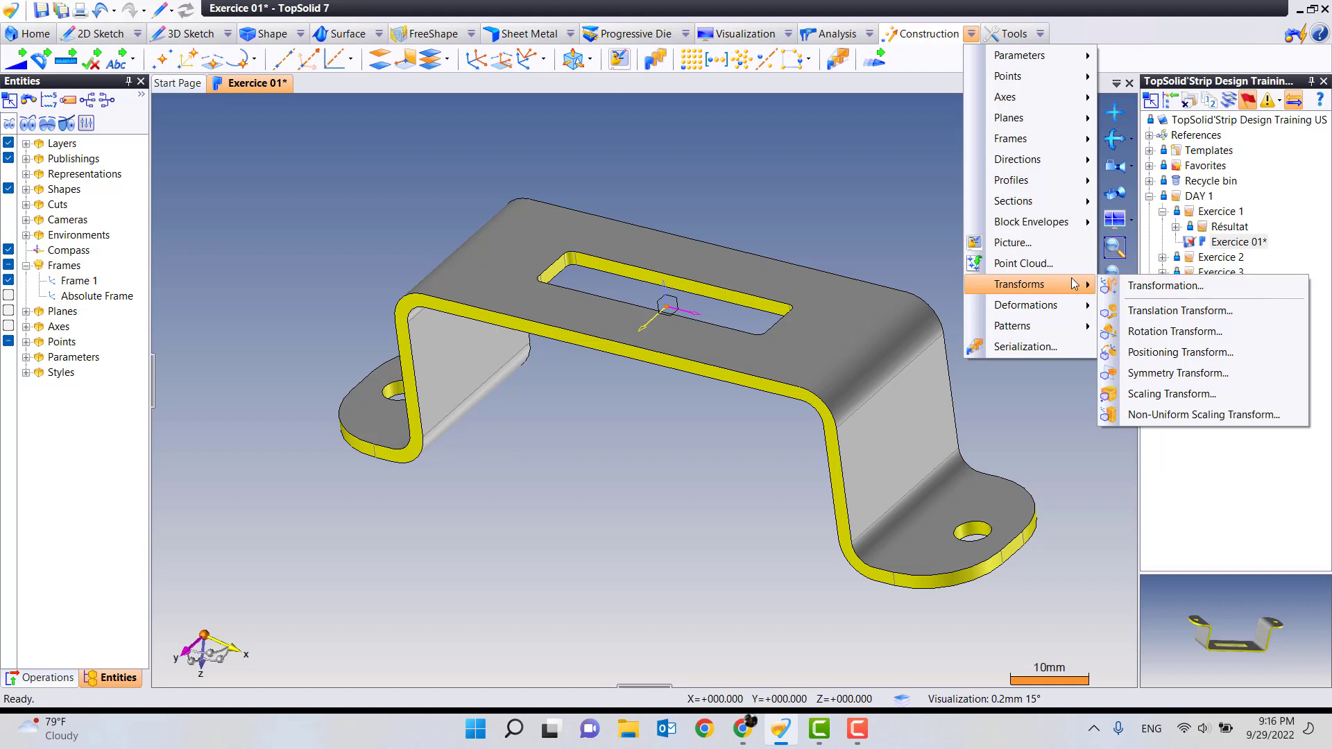
pyautogui.click(1204, 297)
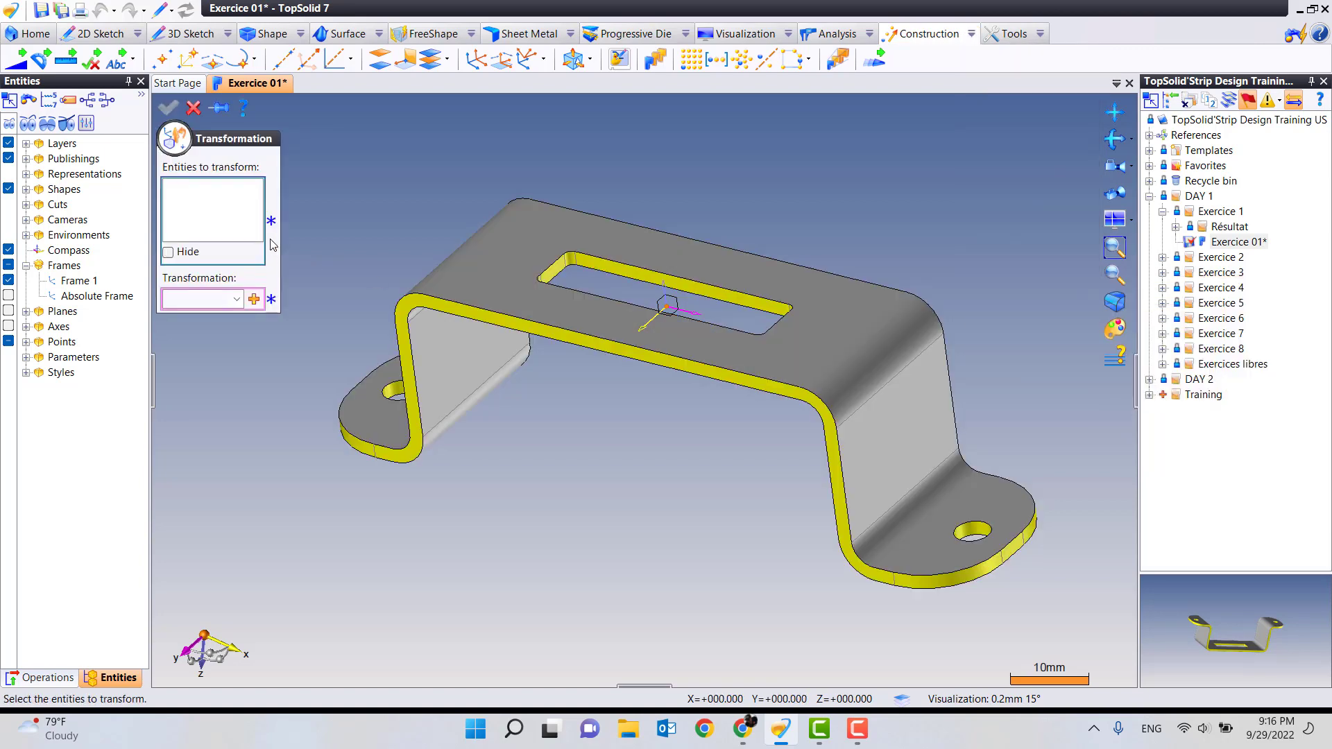
pyautogui.scroll(-1, 434, 255)
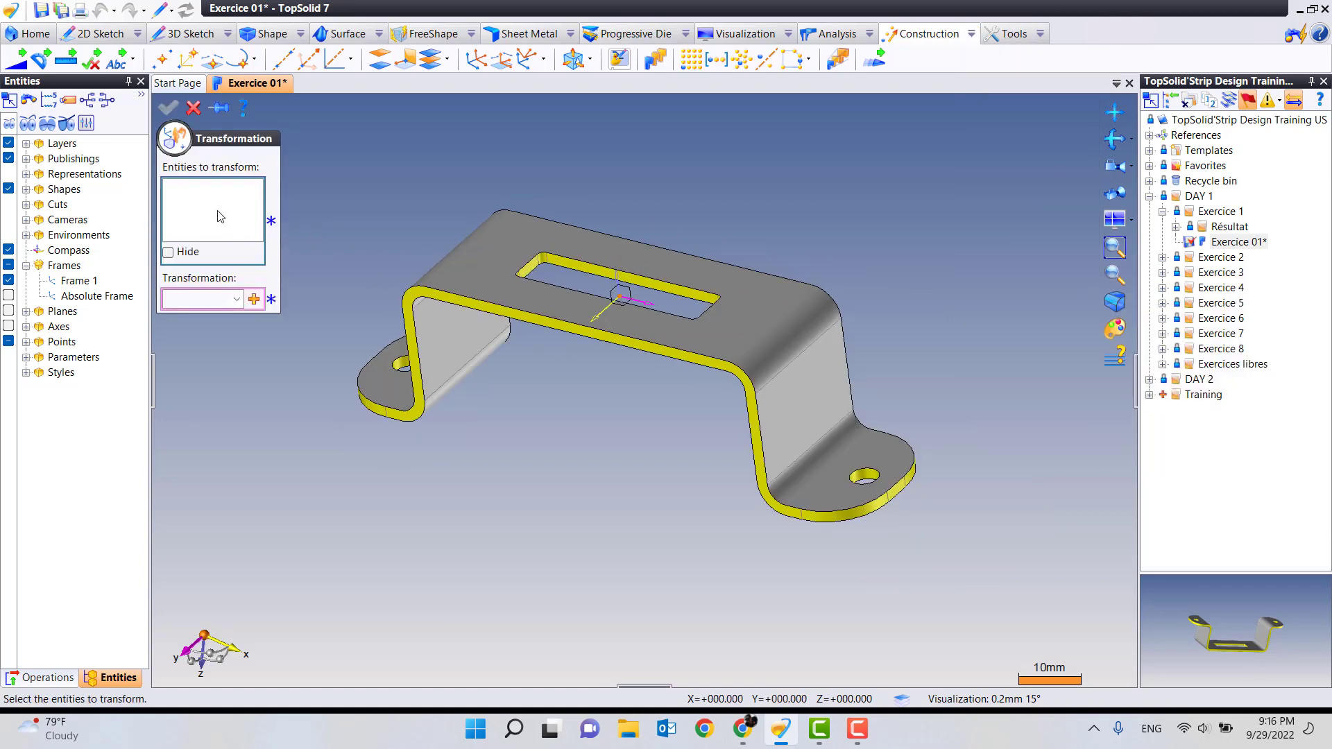
pyautogui.moveTo(281, 136)
pyautogui.mouseDown()
pyautogui.moveTo(821, 560)
pyautogui.moveTo(1025, 640)
pyautogui.moveTo(984, 590)
pyautogui.mouseUp()
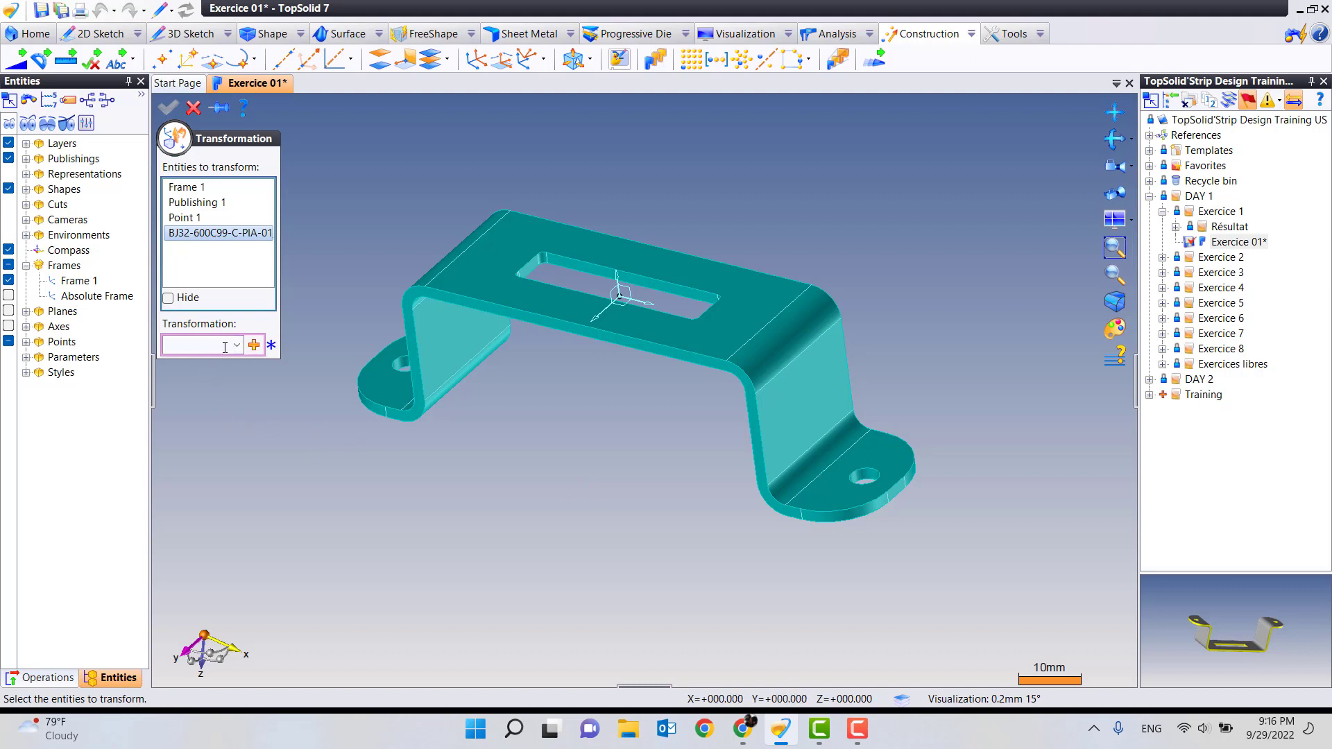
# - Define a Positioning Transform from Frame 1 to the Absolute Frame and validate it
pyautogui.click(254, 345)
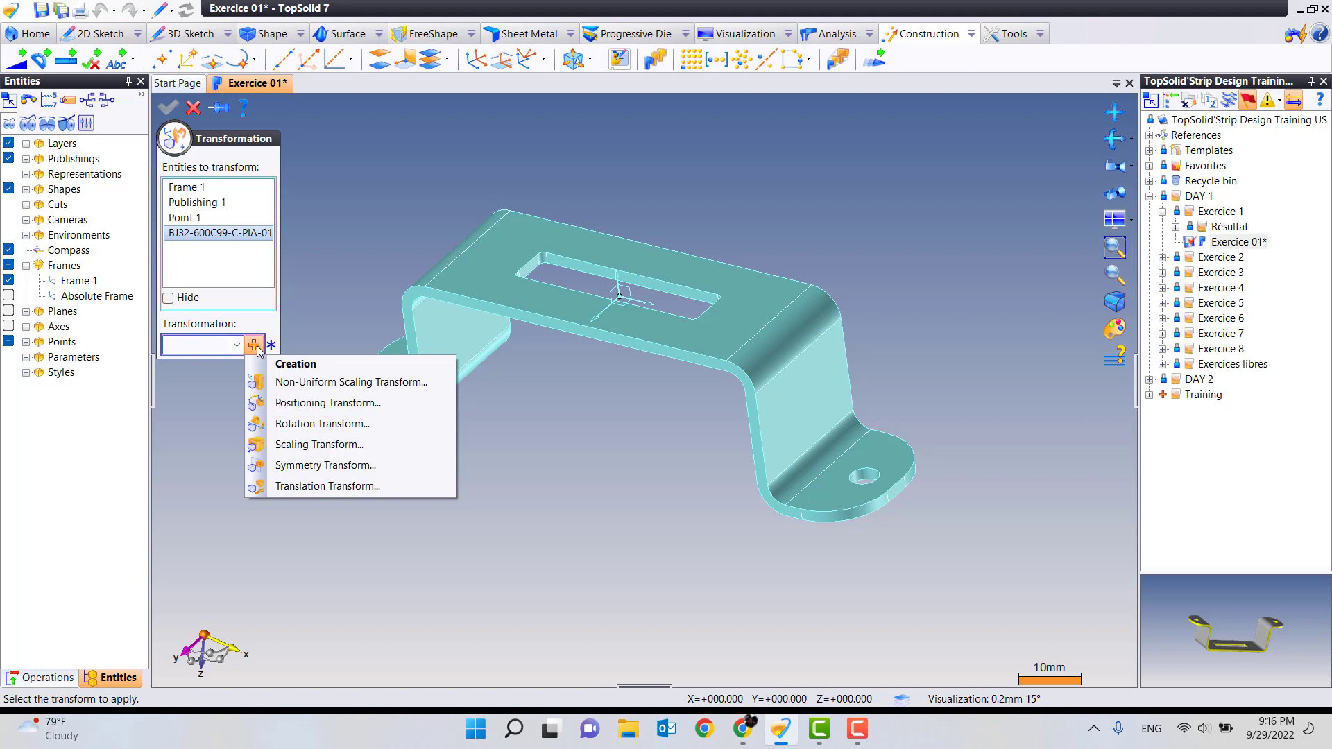
pyautogui.click(332, 402)
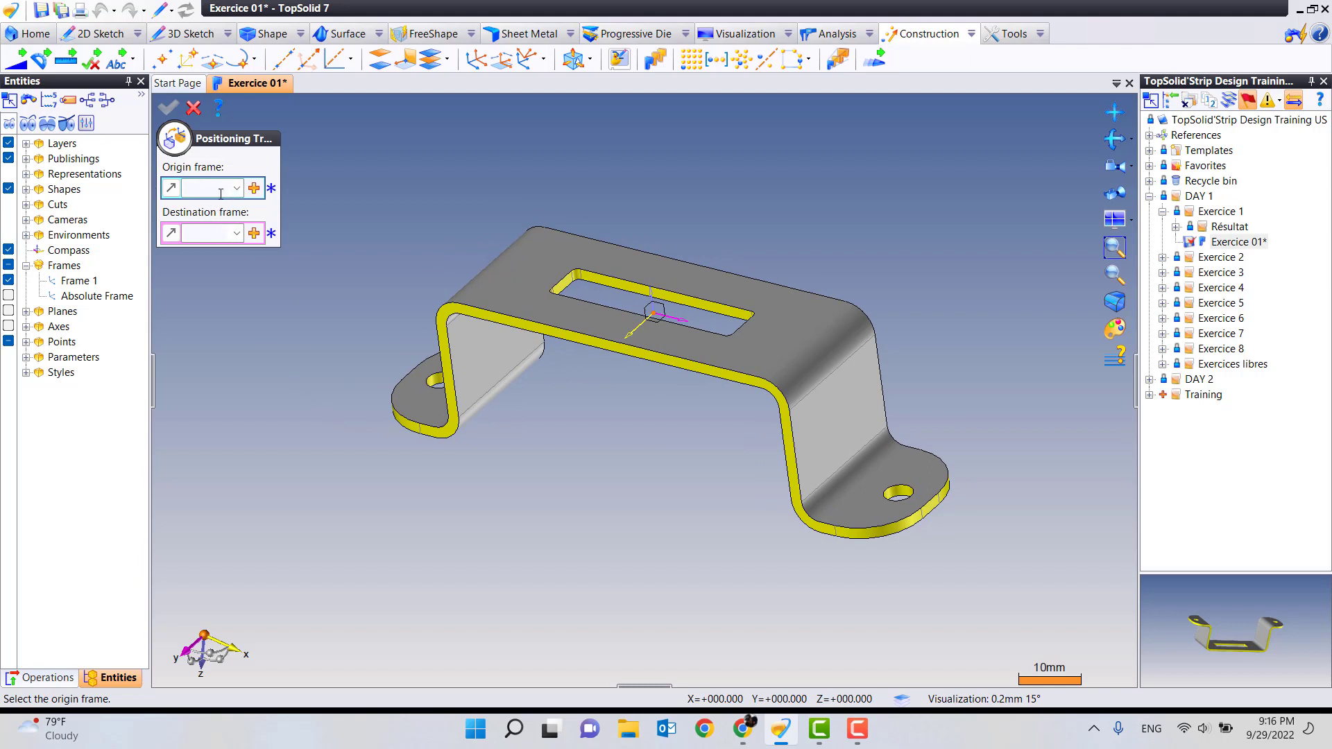
pyautogui.click(237, 188)
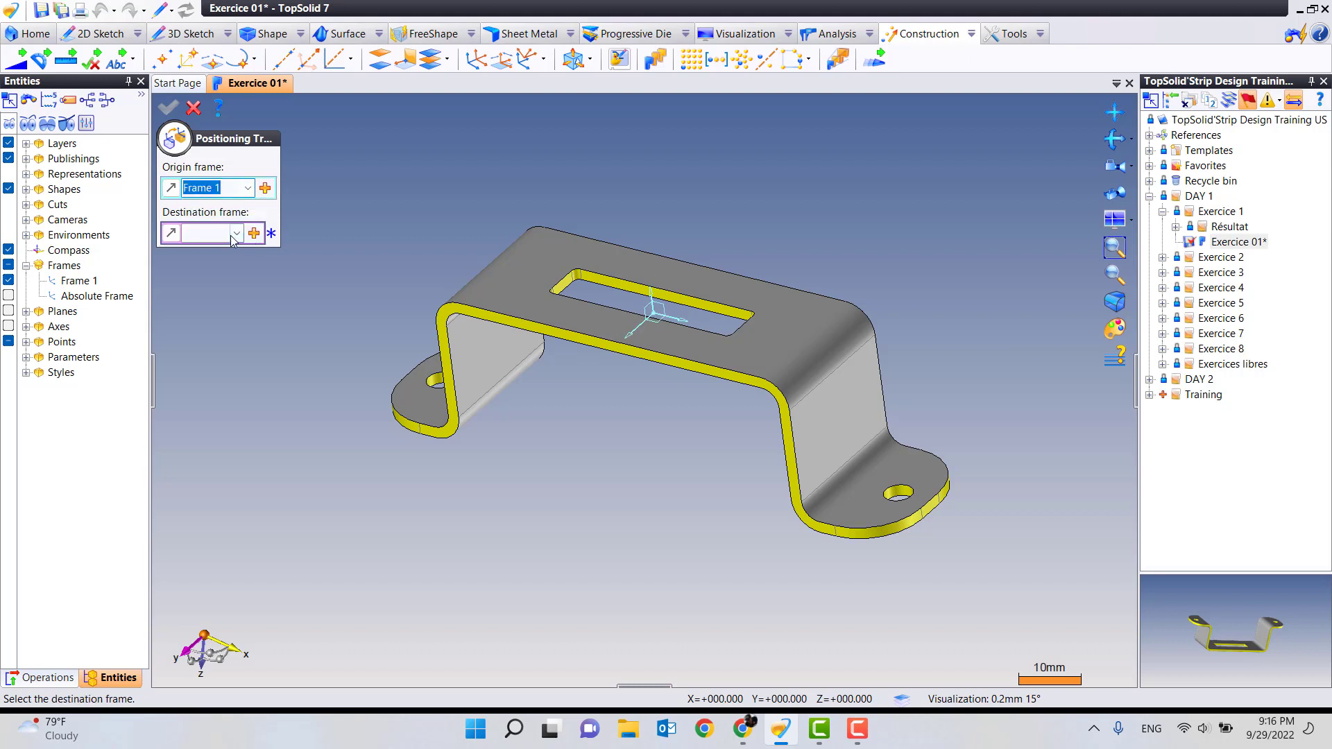
pyautogui.click(236, 233)
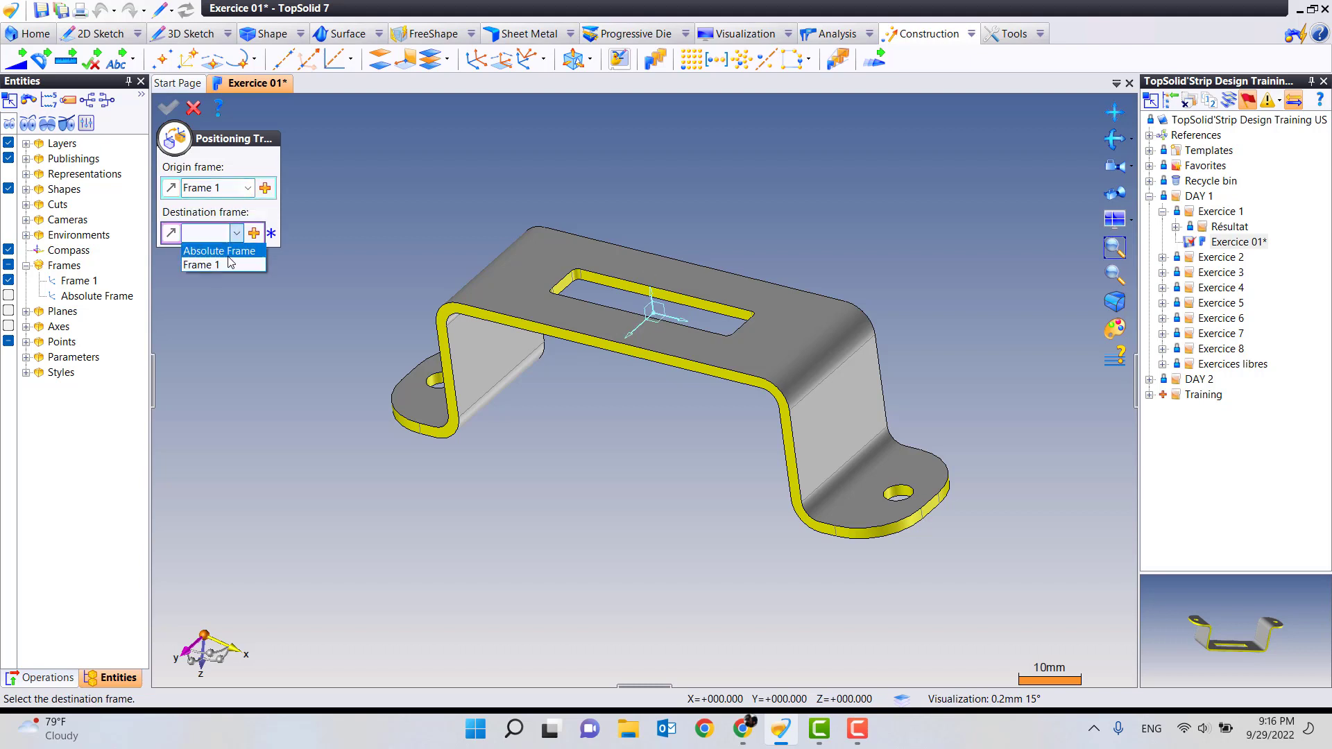
pyautogui.click(229, 257)
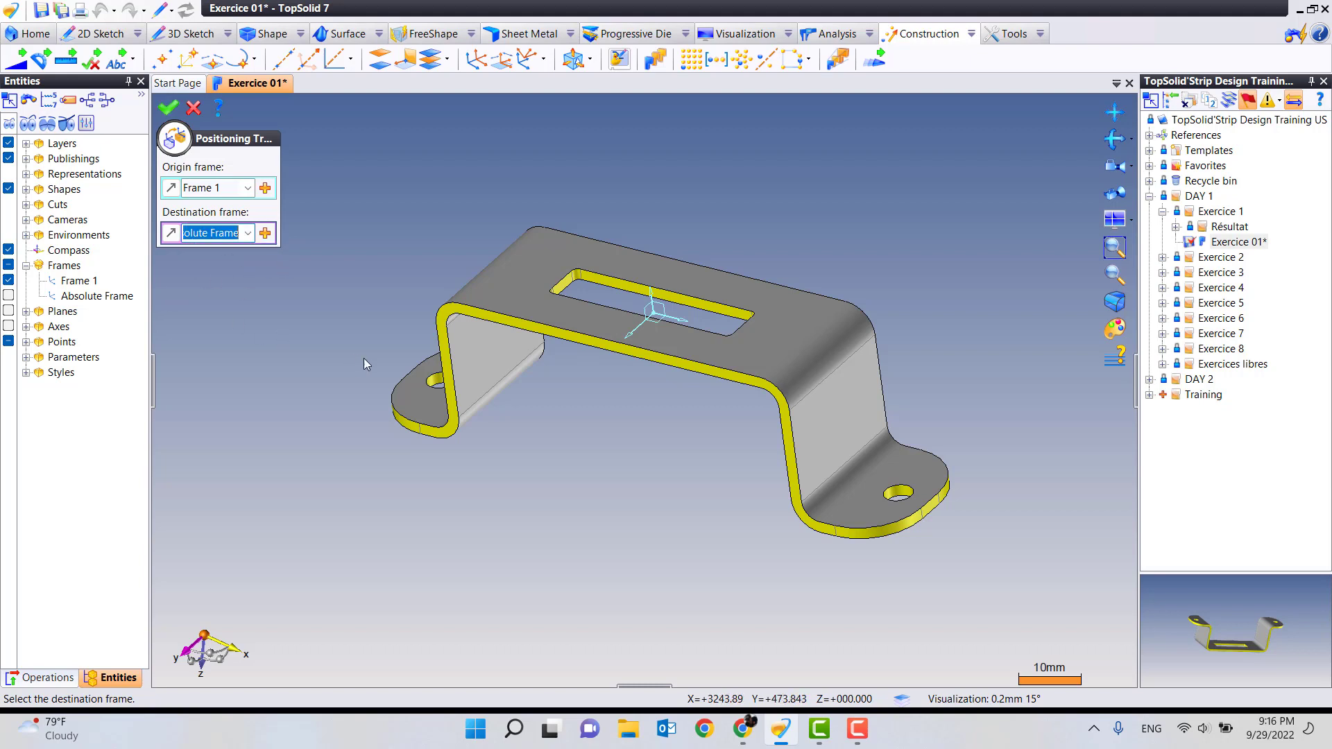
pyautogui.click(168, 108)
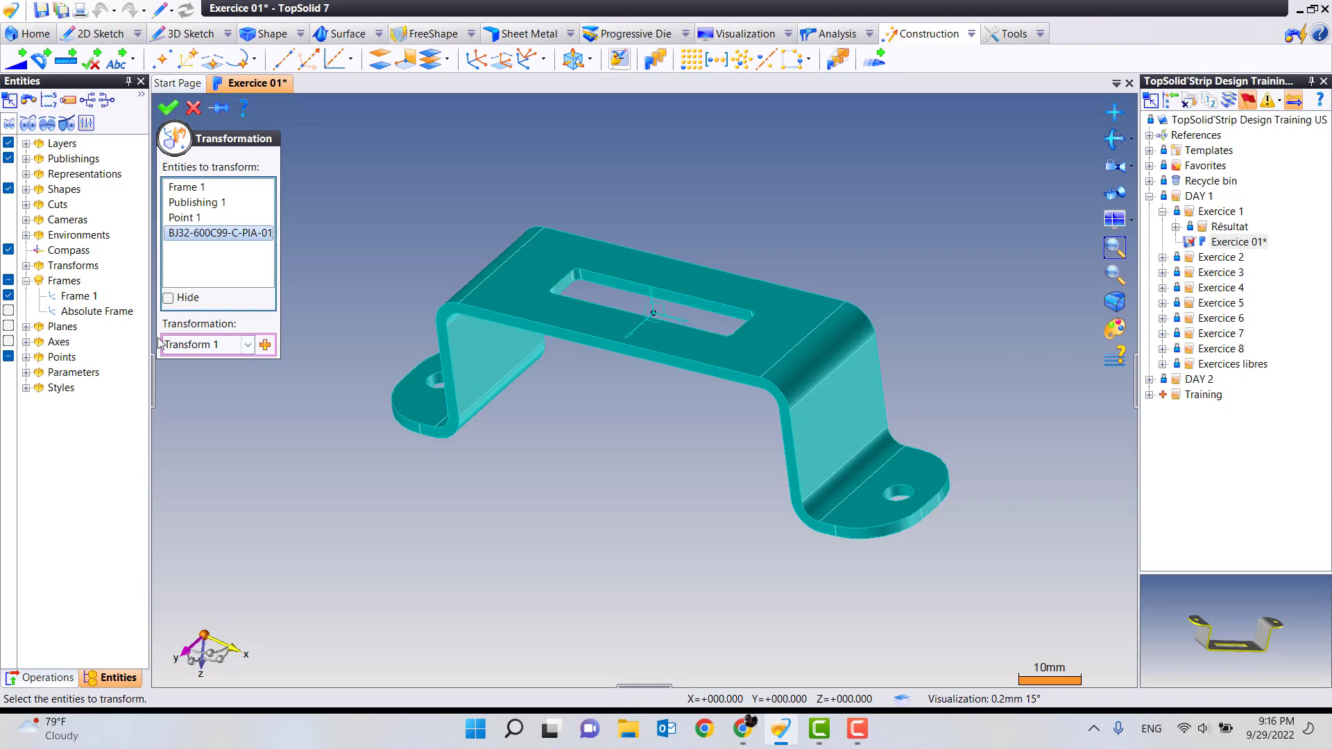
# - Apply the transform, then reset to a standard view and pan/zoom onto the moved bracket
pyautogui.click(176, 111)
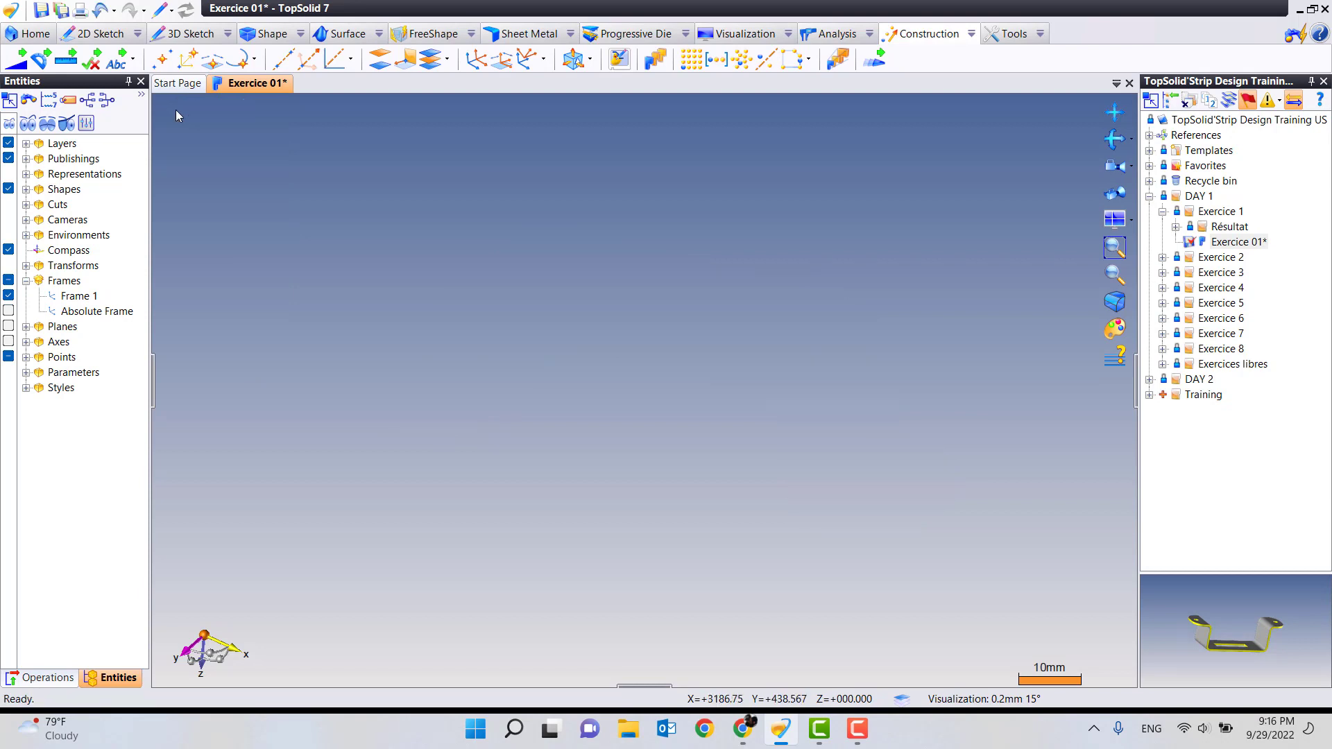
pyautogui.click(1109, 261)
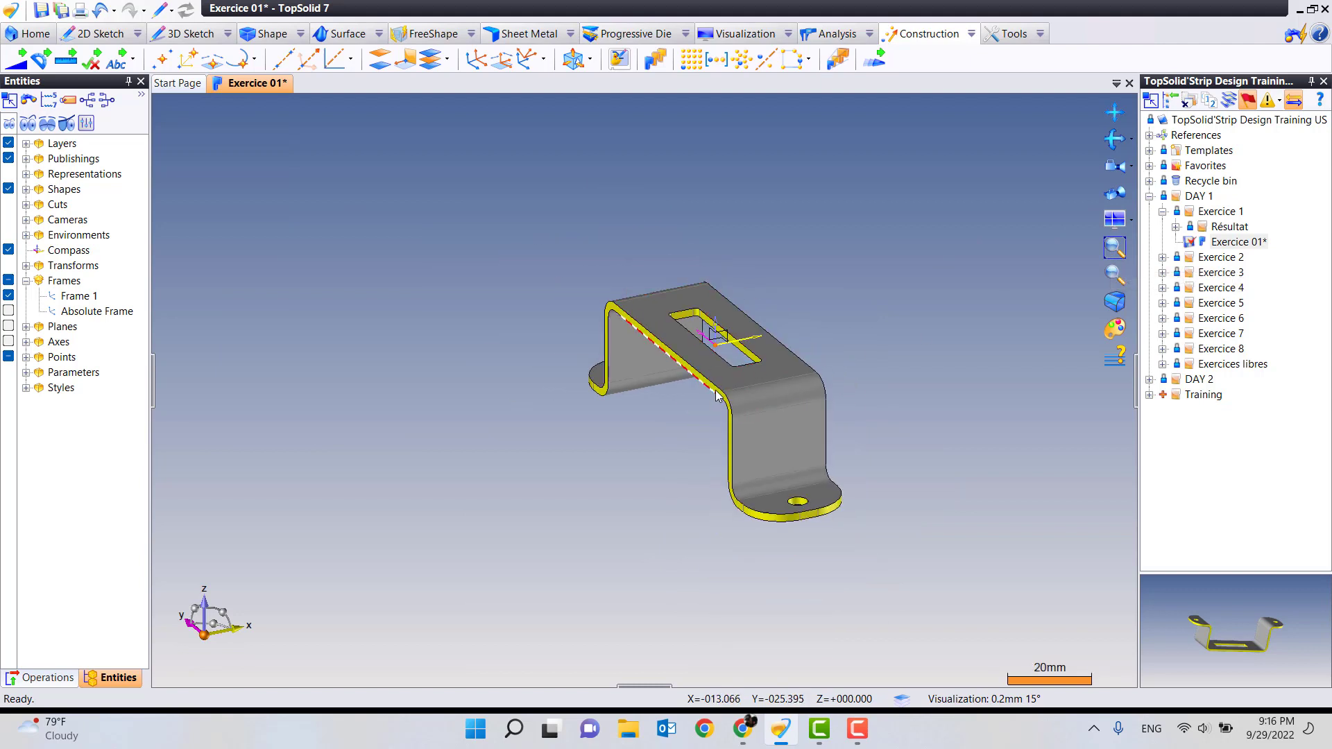
pyautogui.moveTo(638, 391)
pyautogui.mouseDown(button='middle')
pyautogui.moveTo(430, 467)
pyautogui.moveTo(469, 381)
pyautogui.moveTo(482, 454)
pyautogui.mouseUp(button='middle')
pyautogui.scroll(2, 467, 376)
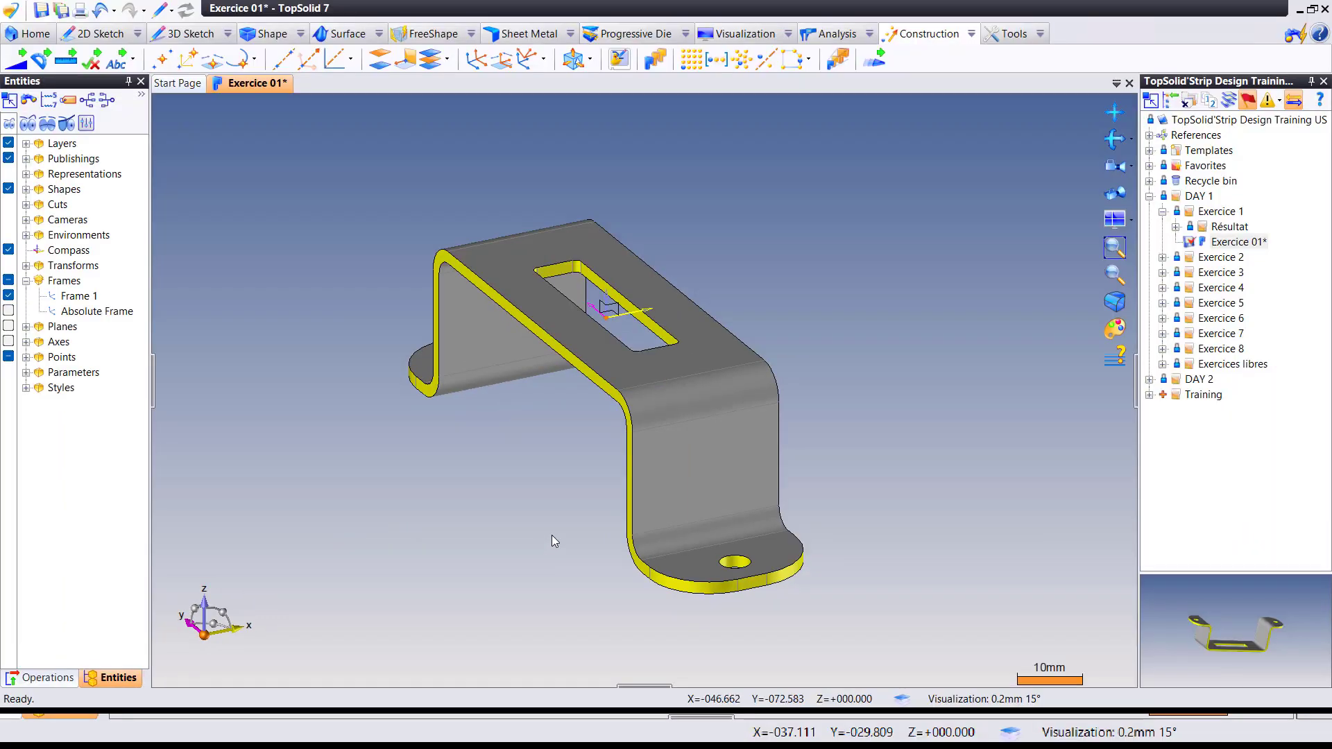
pyautogui.rightClick(302, 319)
pyautogui.click(333, 324)
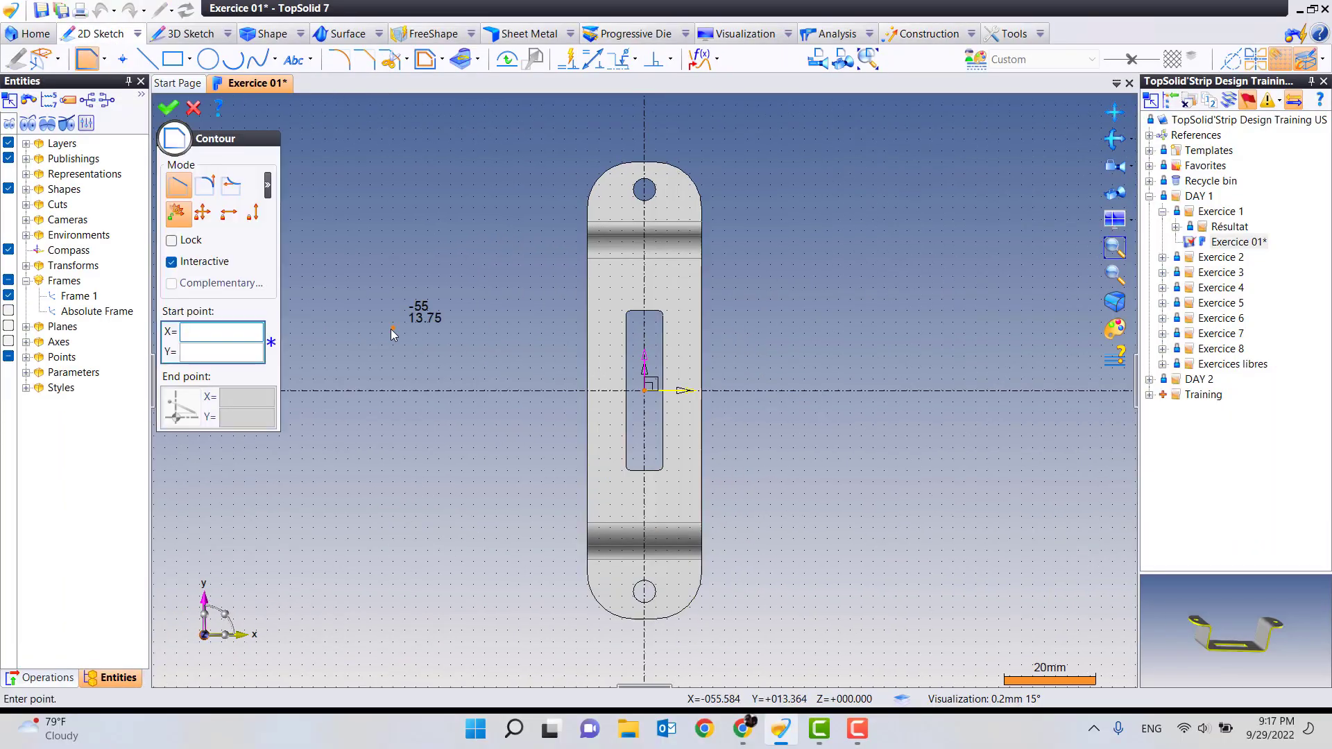
pyautogui.scroll(-3, 665, 391)
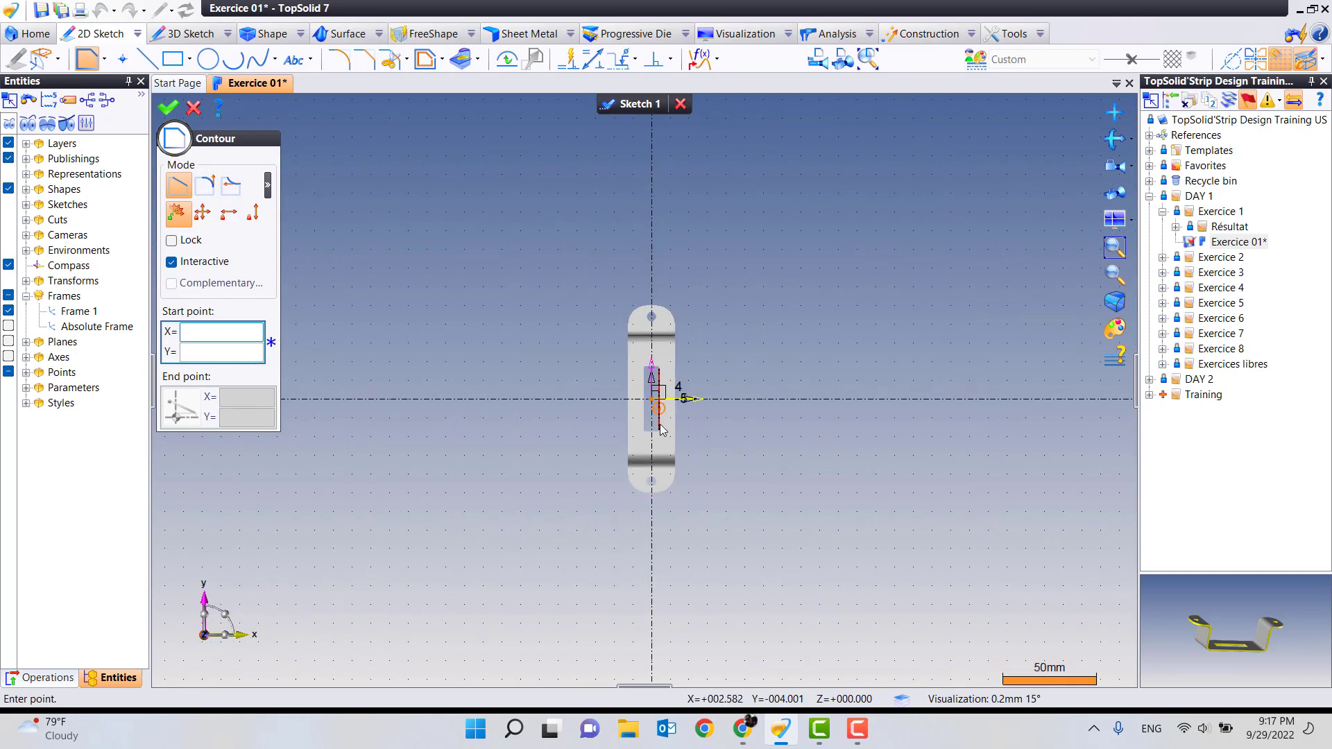
pyautogui.scroll(-3, 742, 409)
pyautogui.scroll(1, 610, 385)
pyautogui.scroll(3, 662, 440)
pyautogui.moveTo(662, 440); pyautogui.dragTo(756, 440, button='middle')
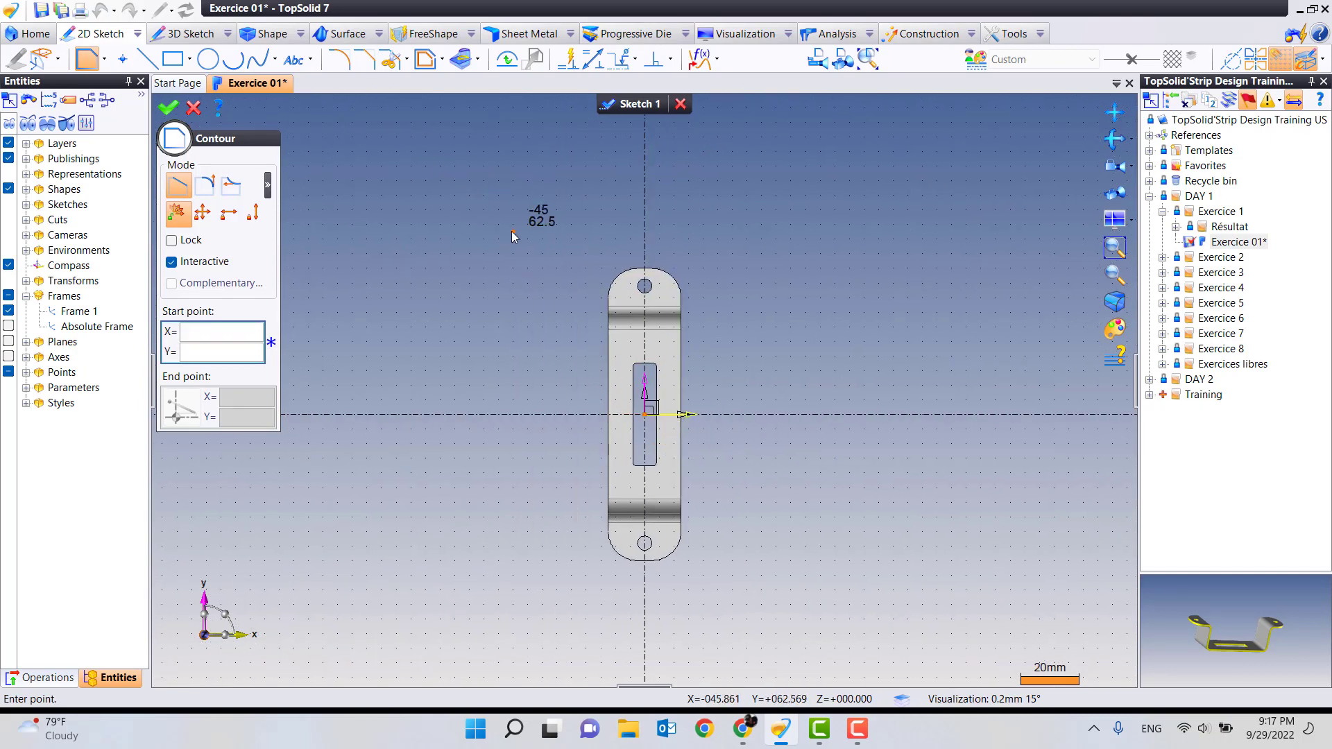
pyautogui.press('Escape')
pyautogui.click(680, 104)
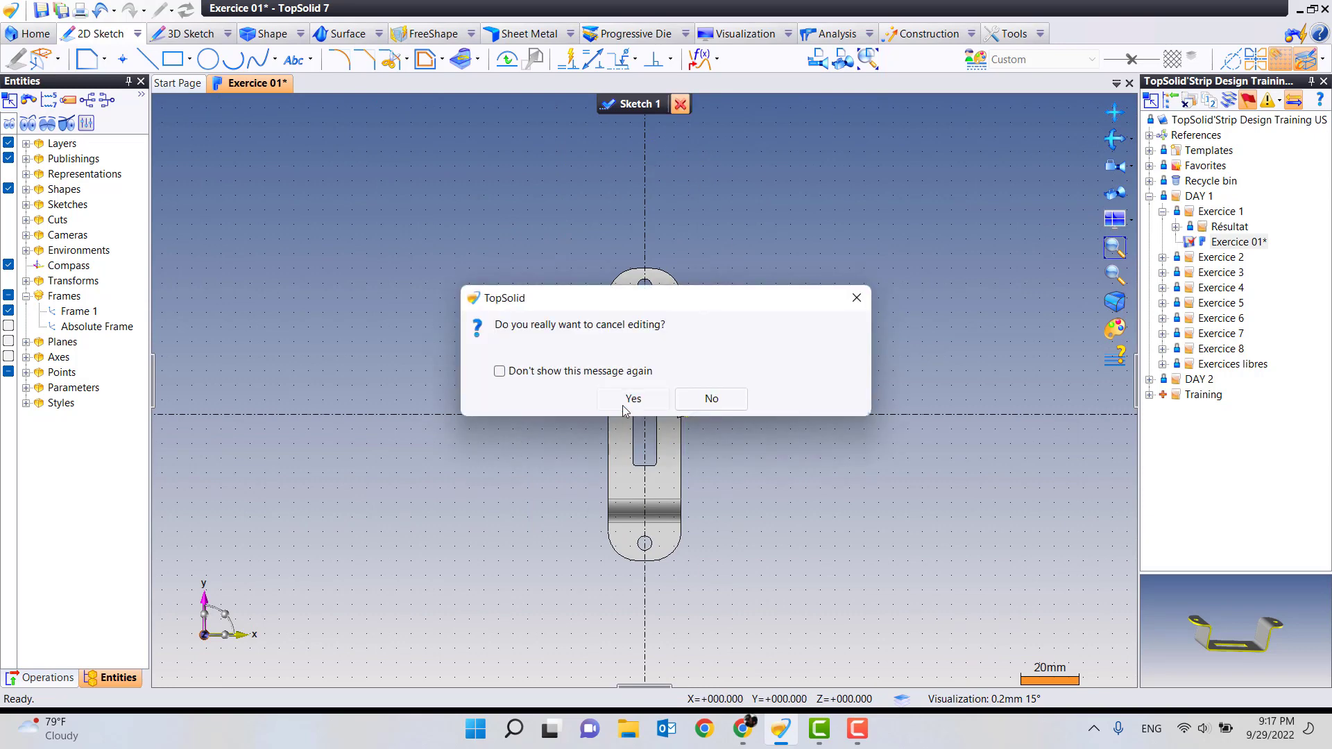
pyautogui.click(617, 409)
pyautogui.click(1115, 249)
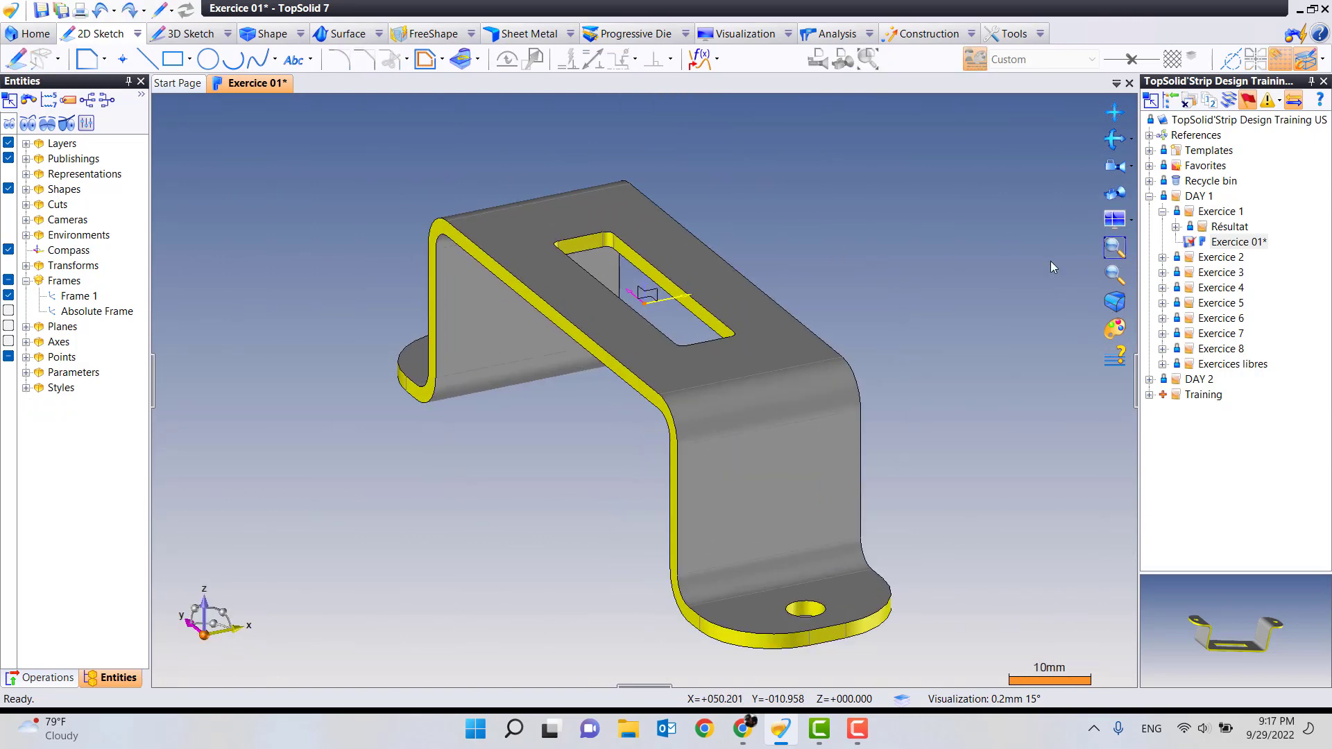